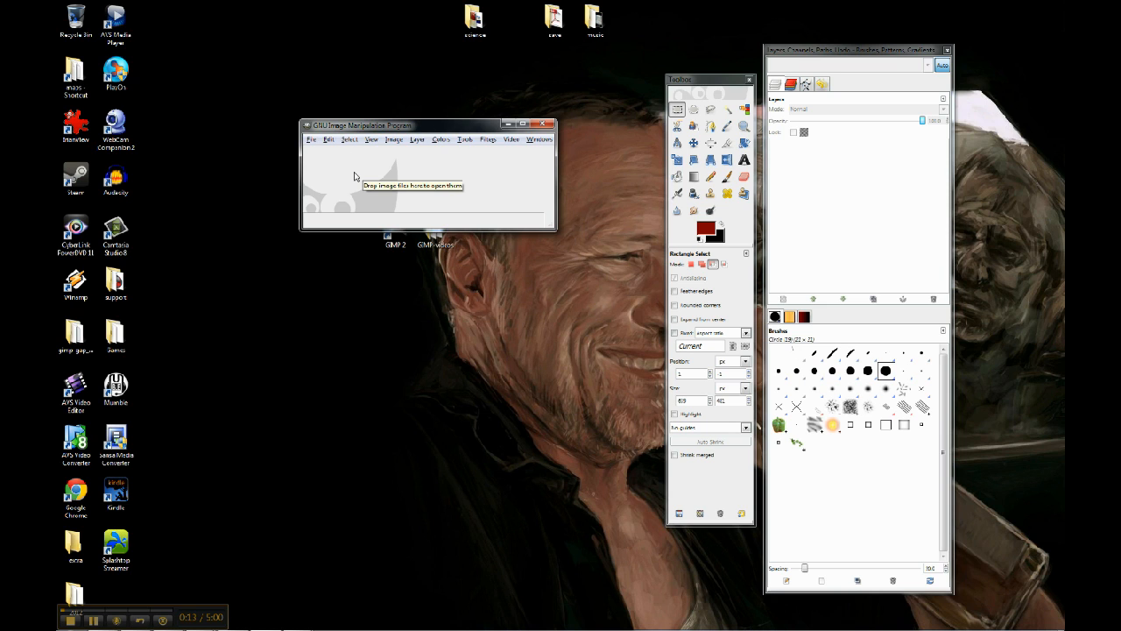
- Open the image 2408(x3.0k).tifbodyfeather.tif from the animation folder
left_click(311, 140)
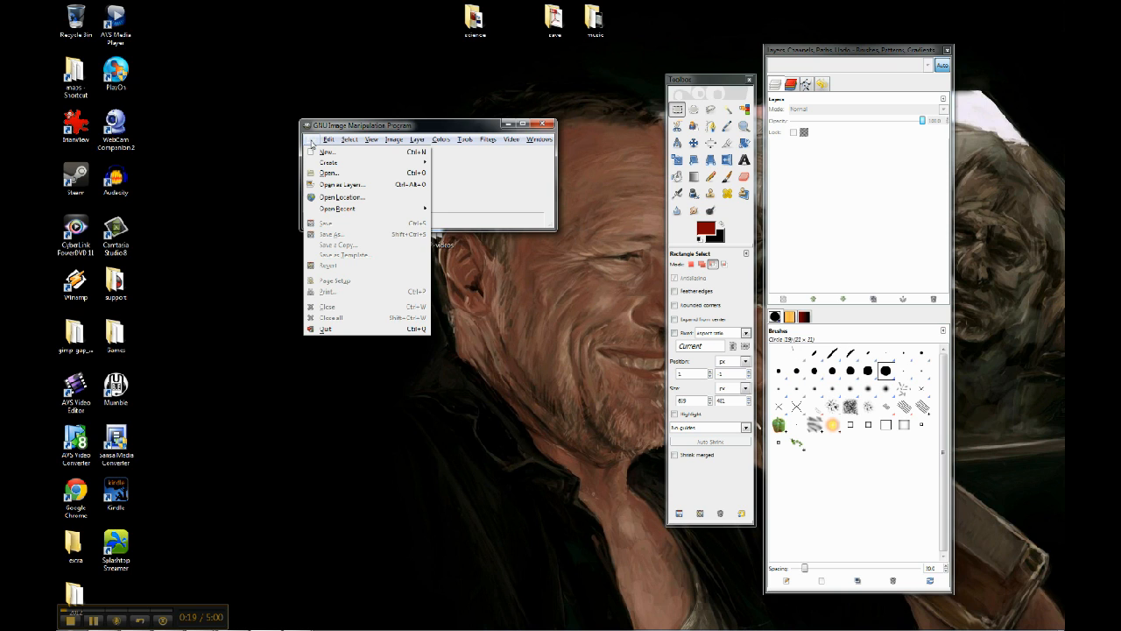
left_click(328, 172)
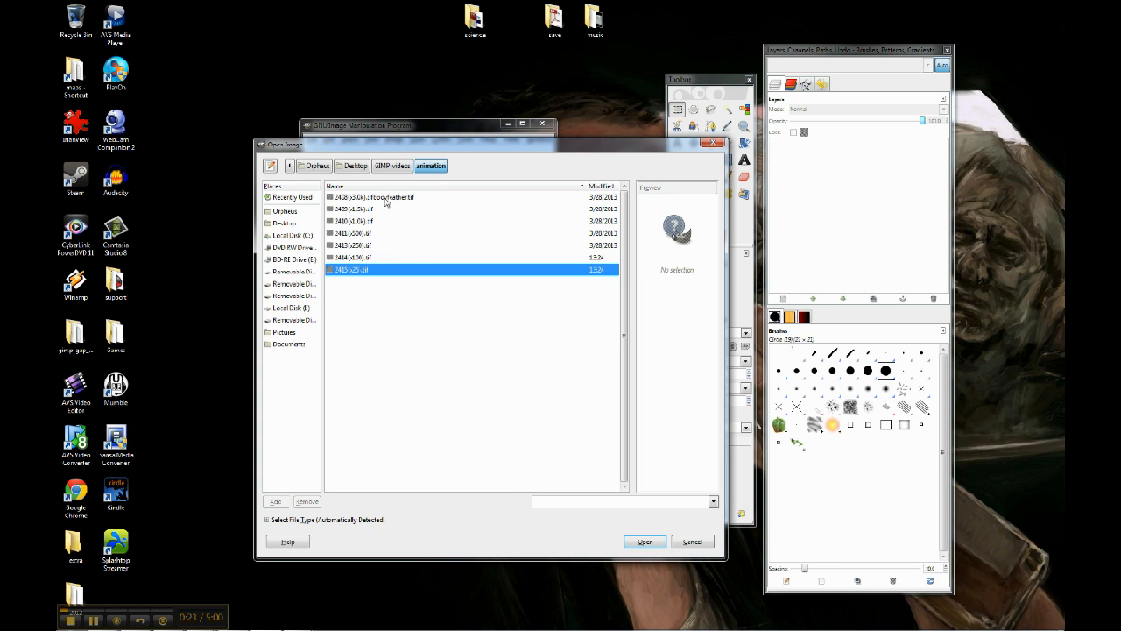
double_click(385, 198)
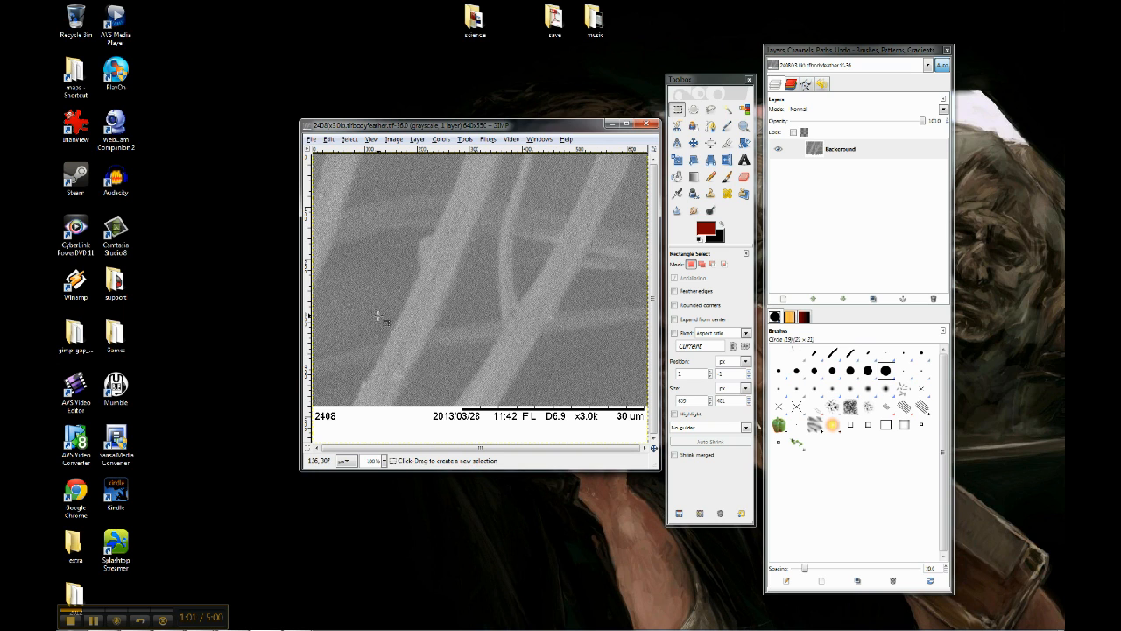
- Open the six files from 2409(x1.5k).tif through 2415(x25).tif as layers in the current image
left_click(313, 141)
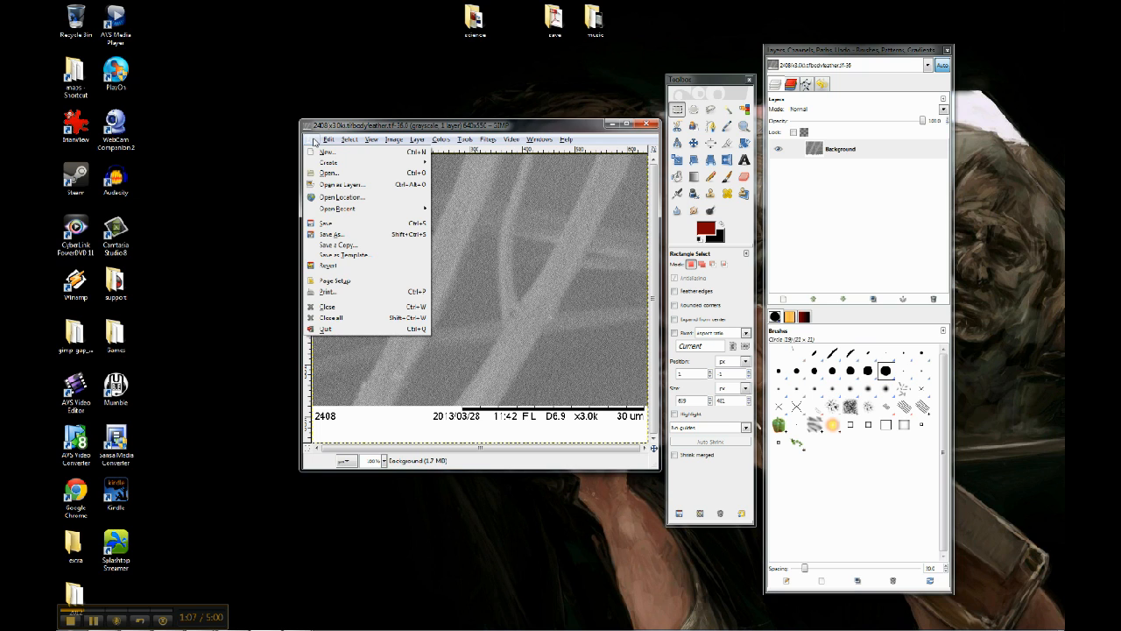
left_click(335, 186)
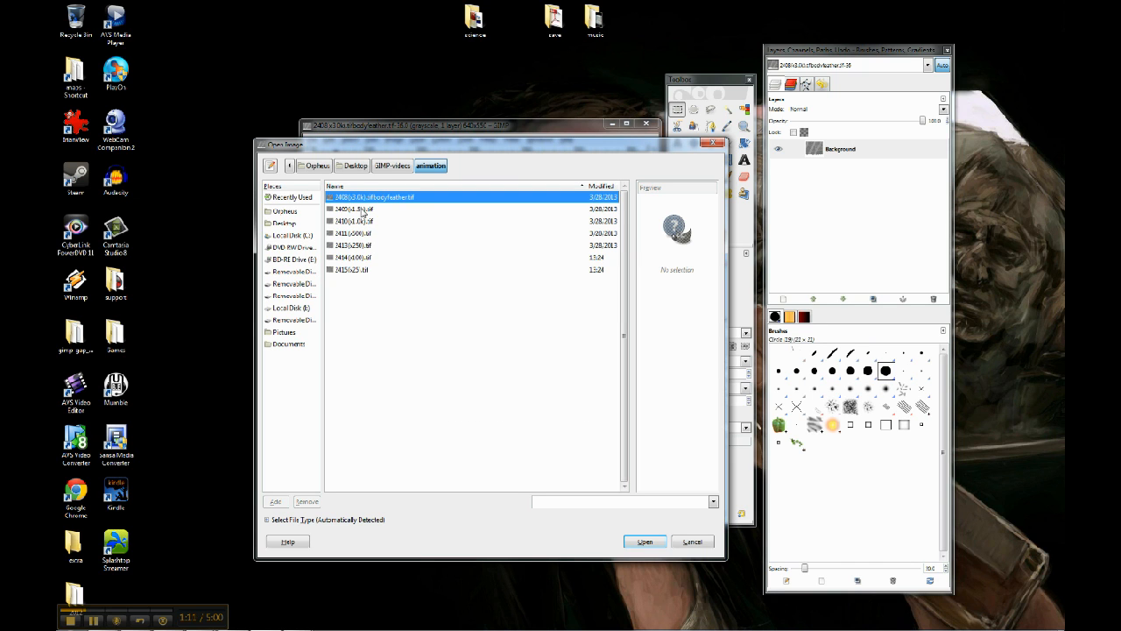
left_click(363, 210)
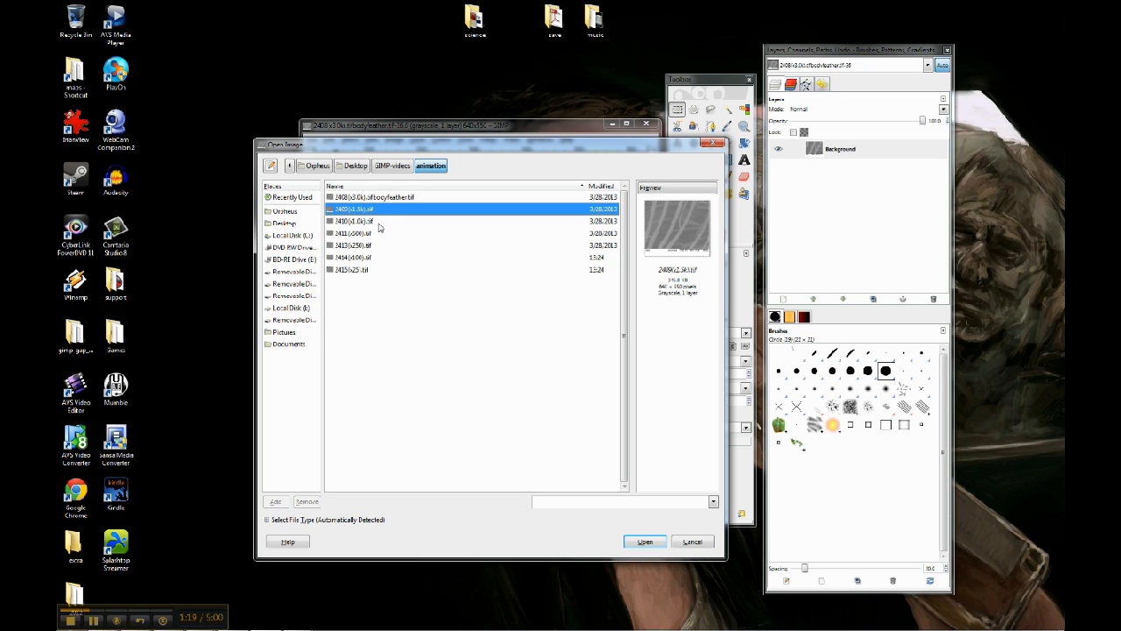
left_click(367, 271, "shift")
left_click(645, 542)
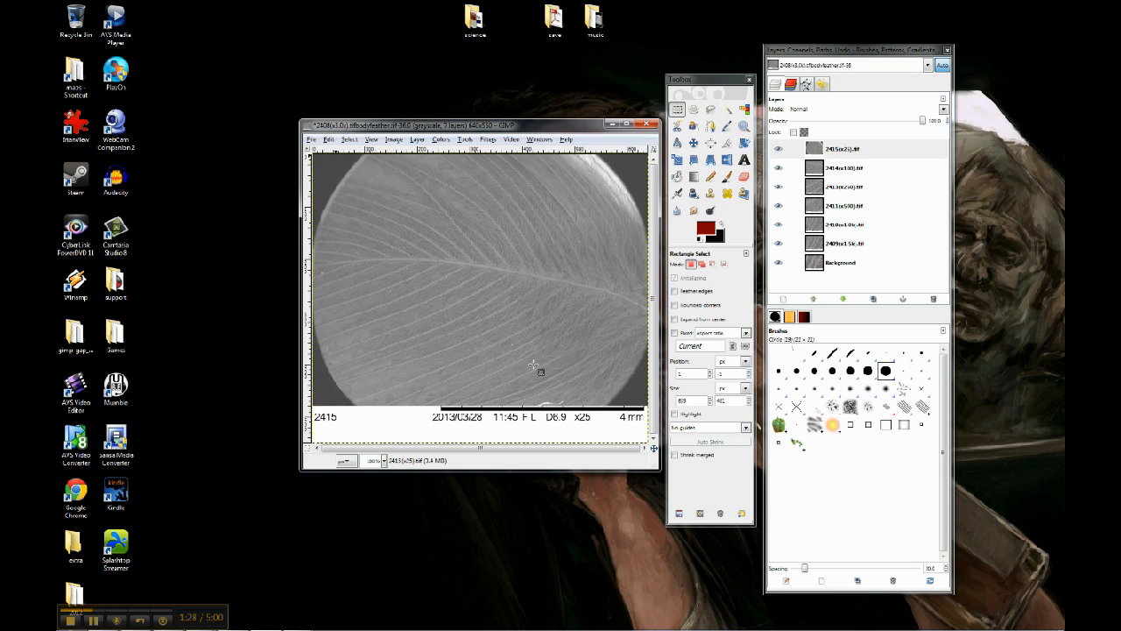
- Hide the six layers above Background one by one, from 2415(x25).tif down to 2409(x1.5k).tif, to inspect each image
left_click(841, 153)
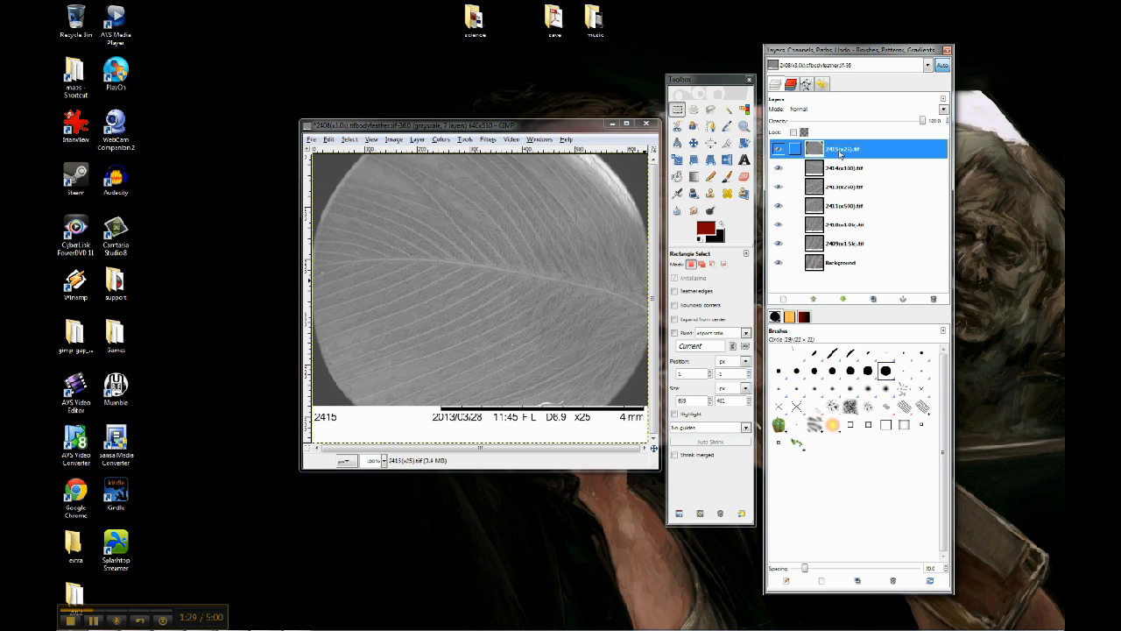
left_click(779, 151)
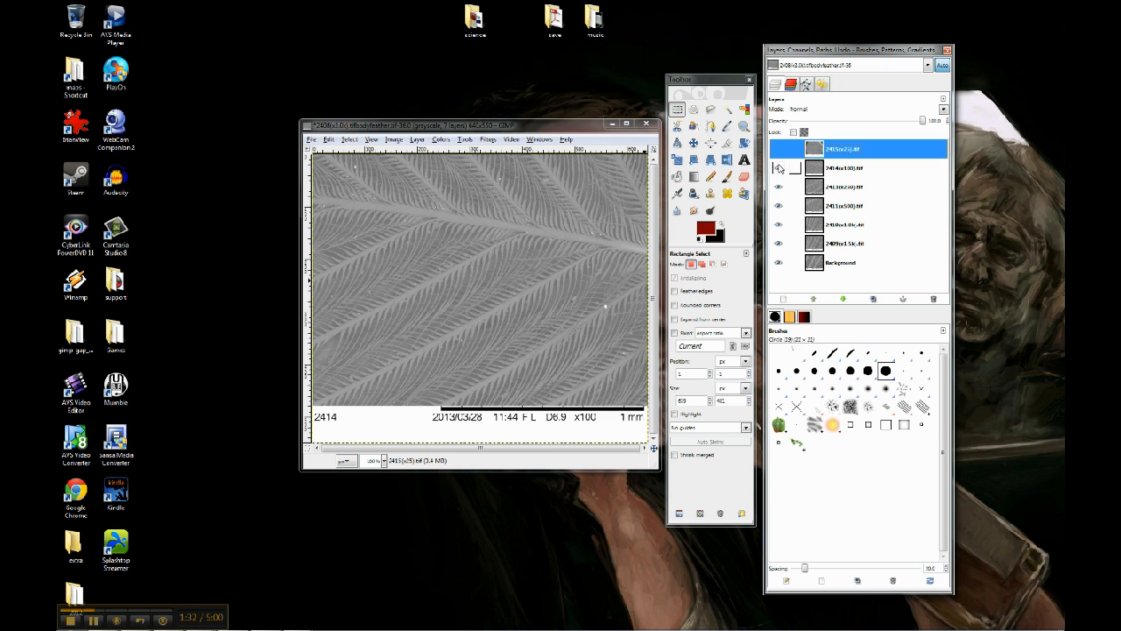
left_click(779, 168)
left_click(779, 187)
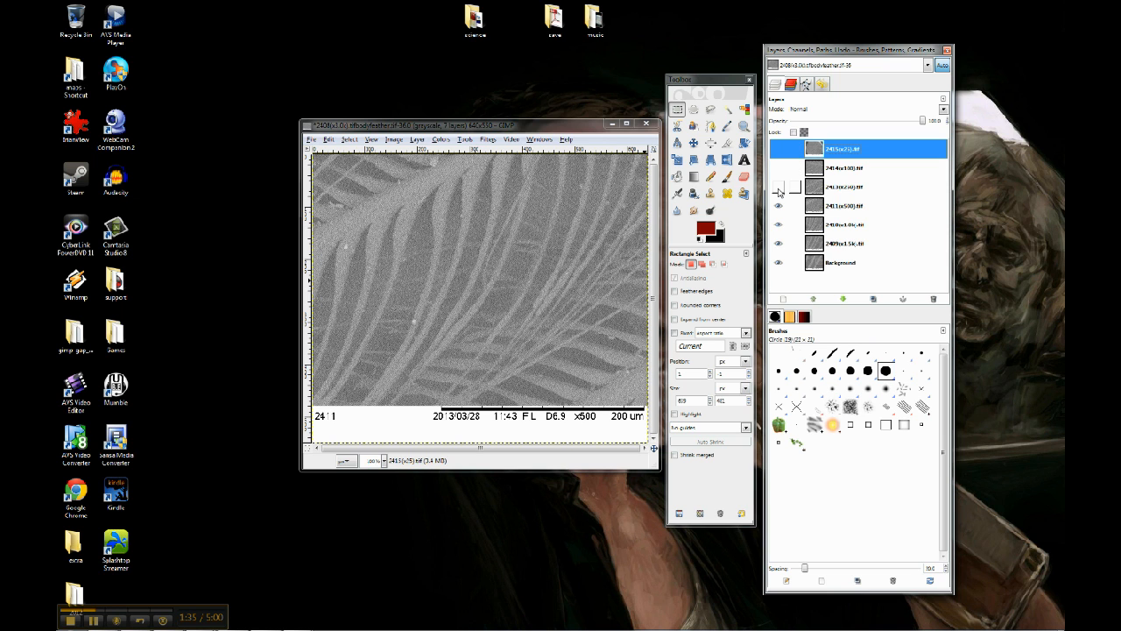
left_click(779, 206)
left_click(779, 224)
left_click(778, 243)
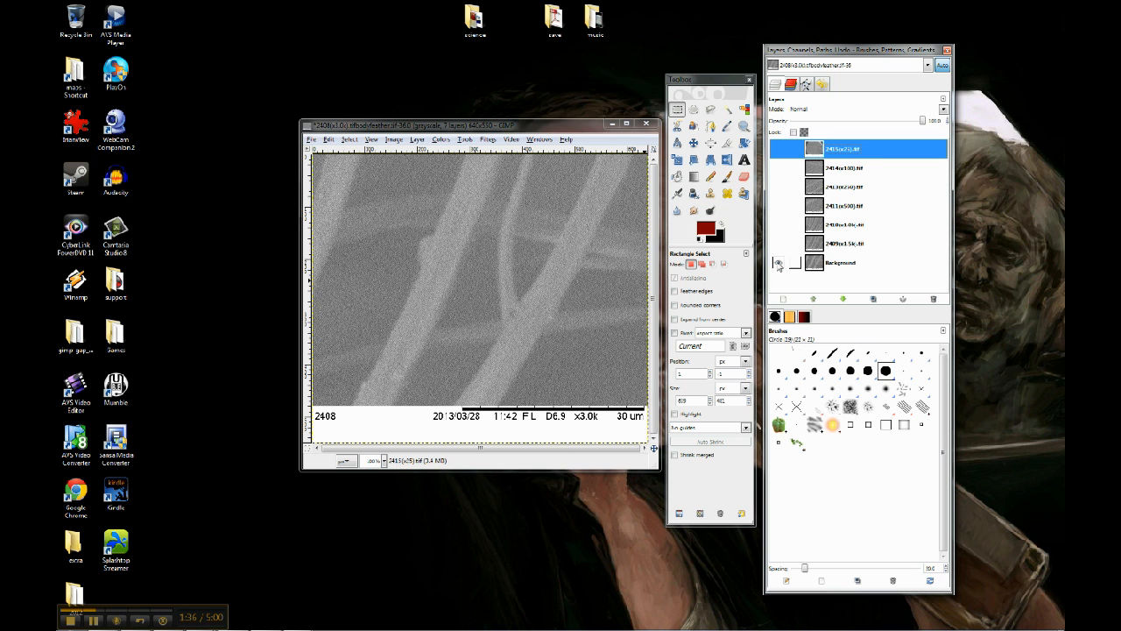
- Show the six hidden layers again, from 2409(x1.5k).tif up to 2415(x25).tif
left_click(779, 243)
left_click(779, 224)
left_click(779, 206)
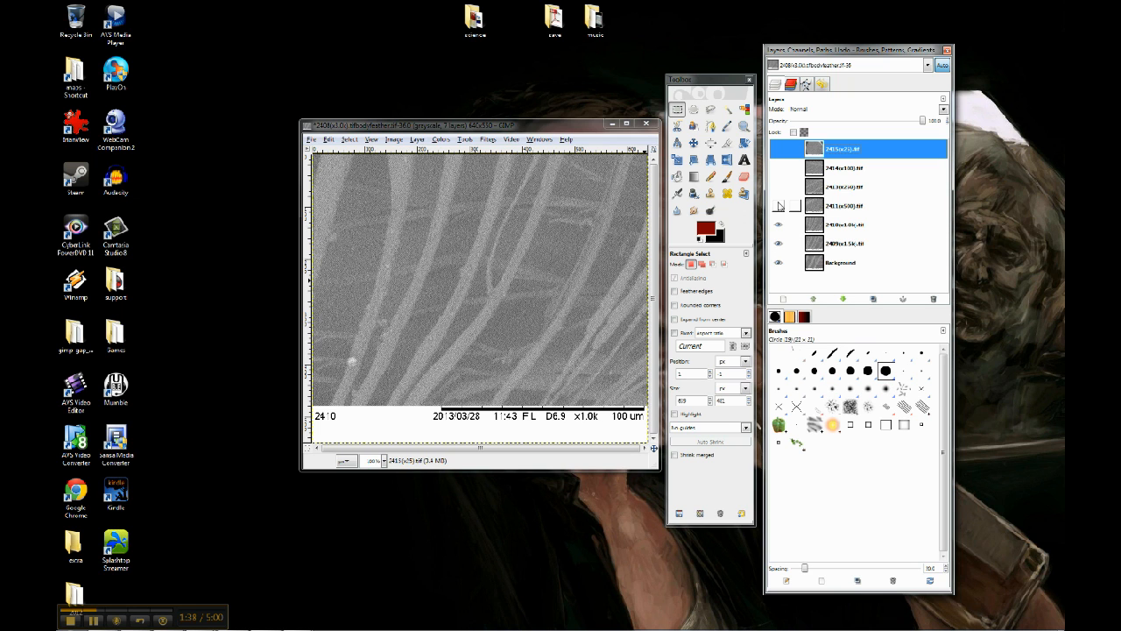
left_click(779, 187)
left_click(779, 168)
left_click(779, 149)
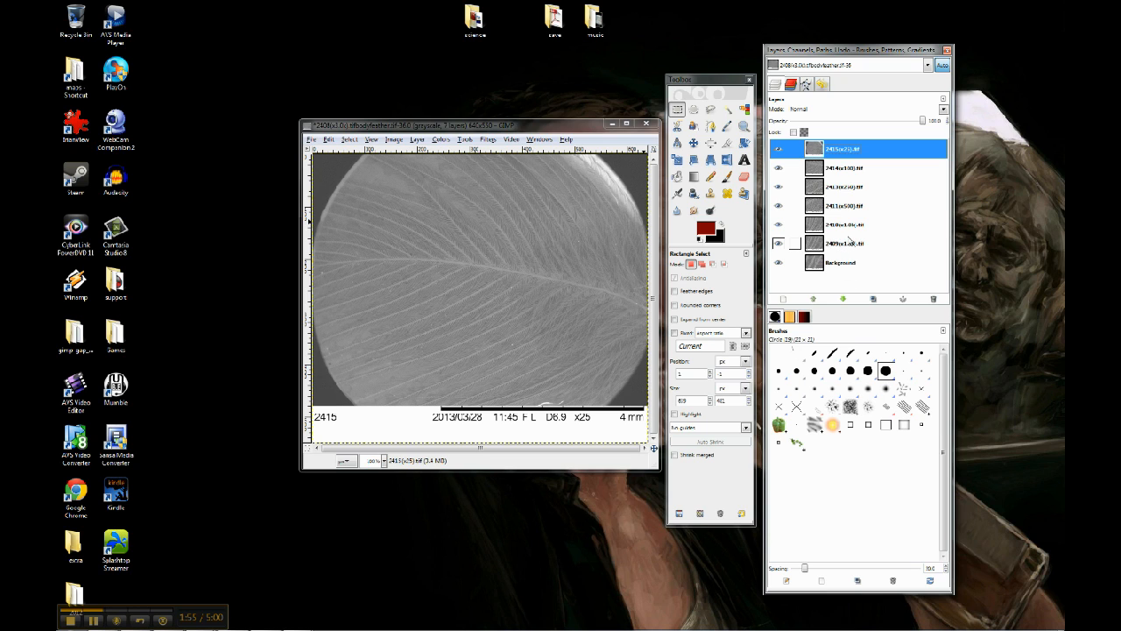
- Preview the layers as an animation with the Playback filter, then stop and close the preview
left_click(550, 131)
left_click(491, 140)
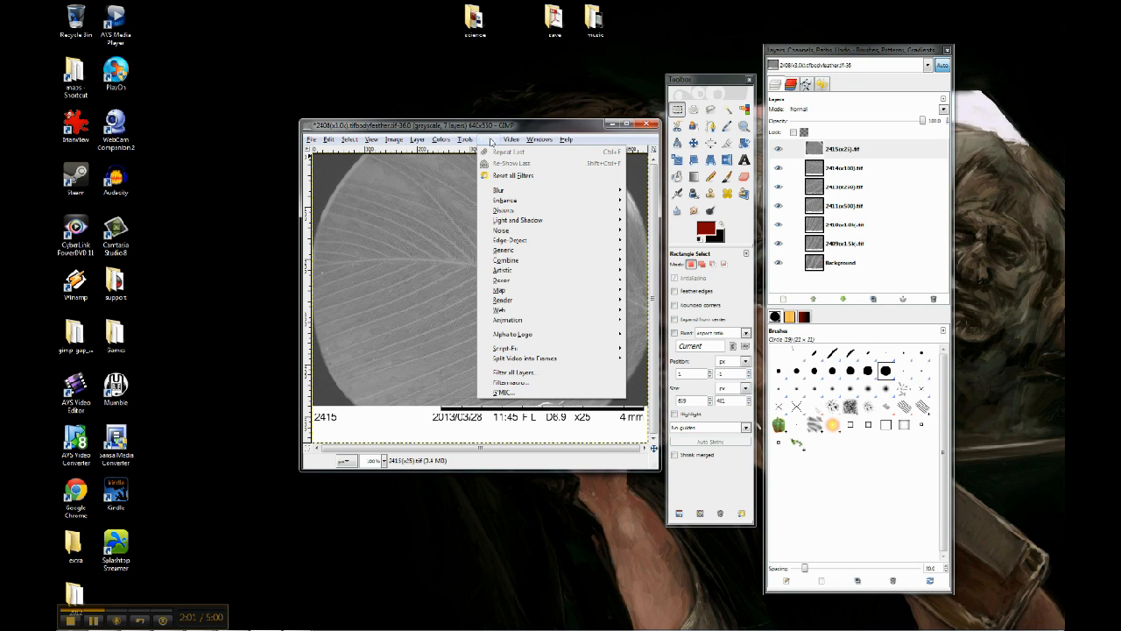
mouse_move(528, 324)
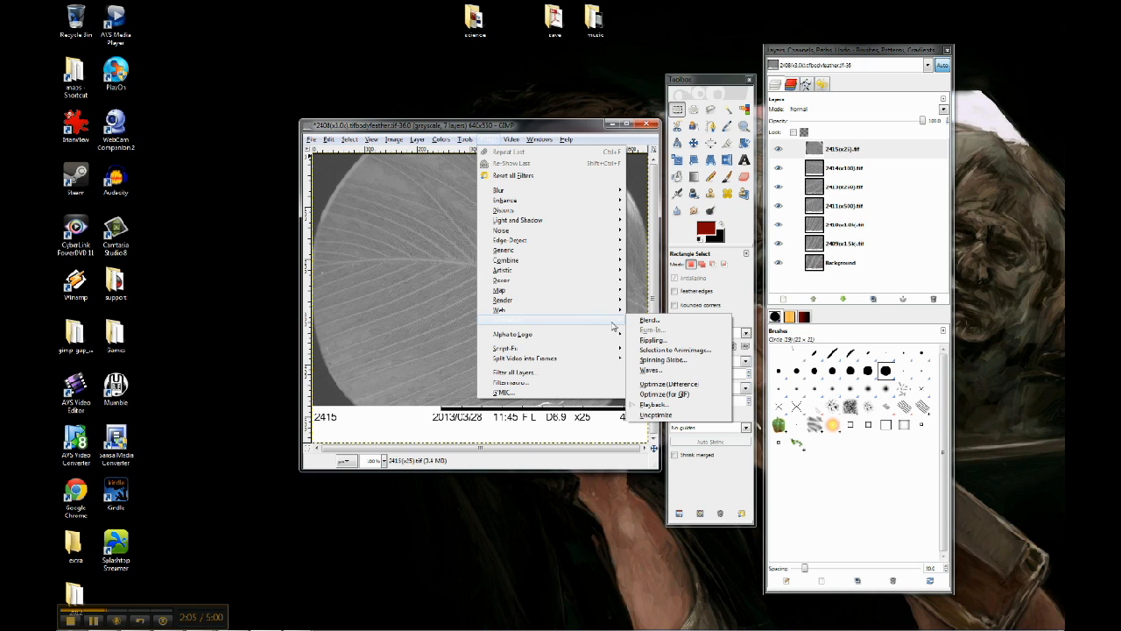
left_click(673, 403)
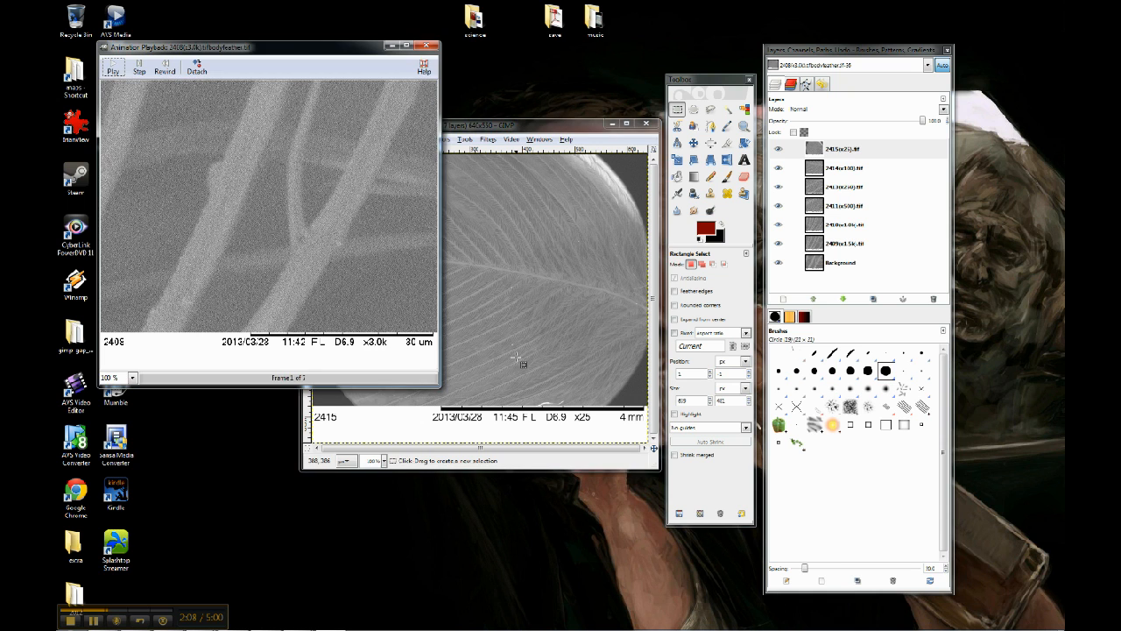
left_click_drag(296, 45, 498, 110)
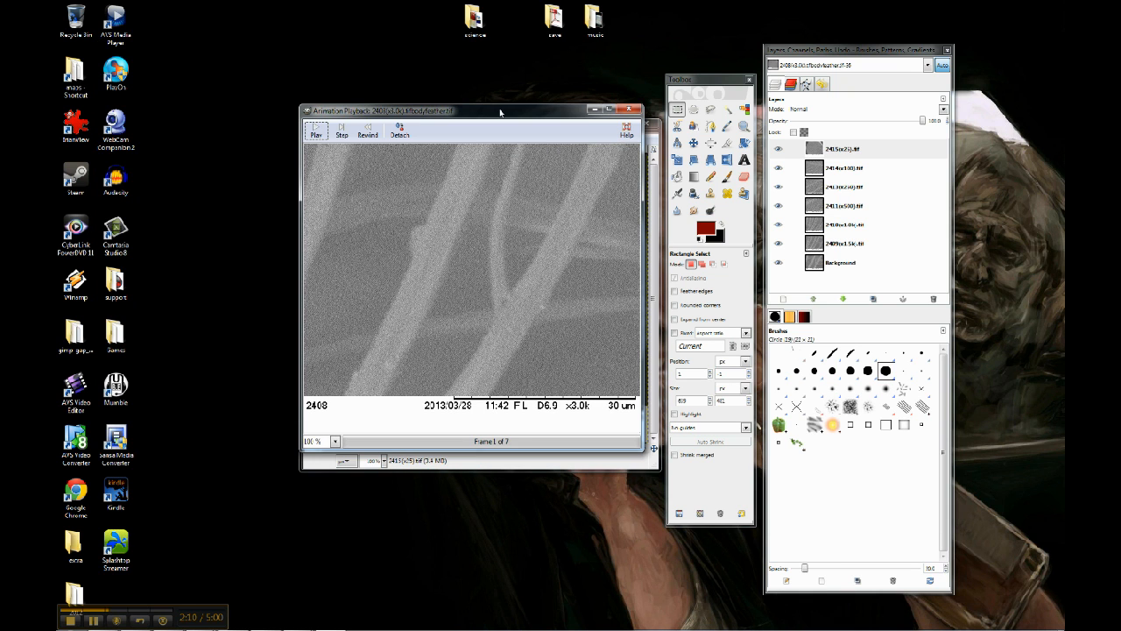
left_click(315, 134)
left_click(314, 134)
left_click(630, 112)
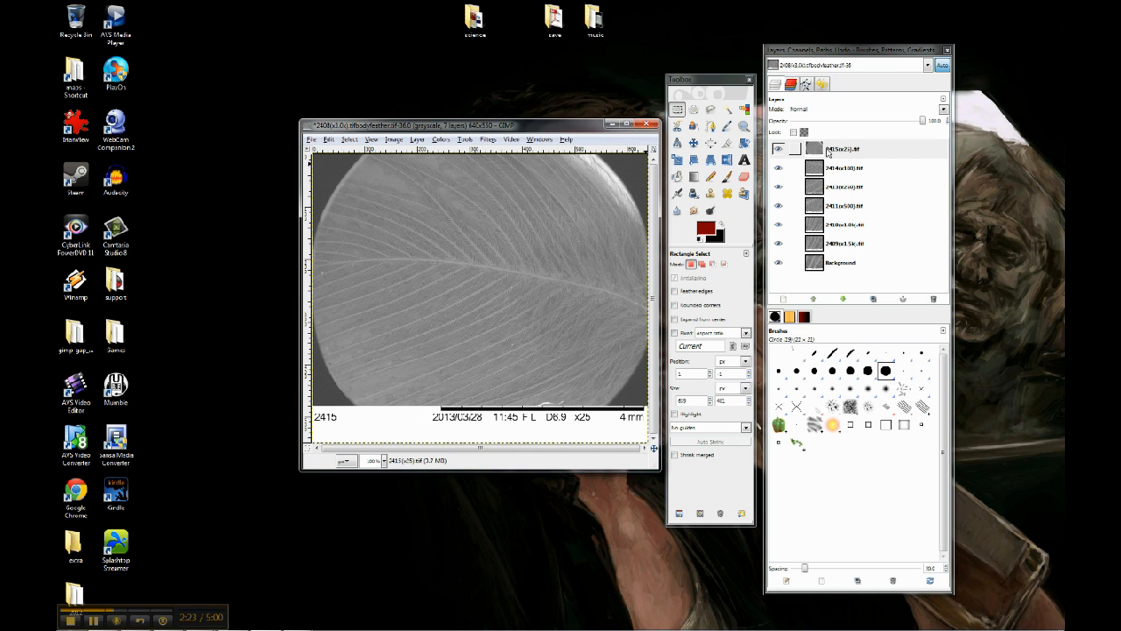
- Reverse the layer order so Background is on top and 2415(x25).tif is at the bottom
left_click(842, 151)
left_click_drag(842, 151, 843, 270)
left_click_drag(834, 172, 839, 255)
left_click_drag(843, 187, 846, 235)
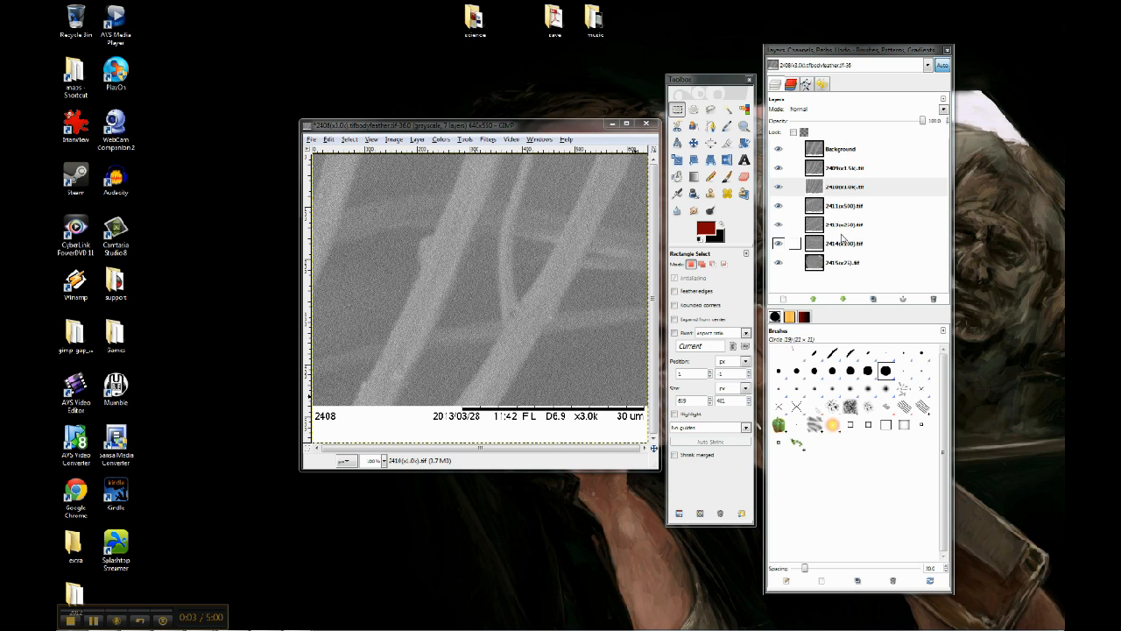
- Play the animation preview of the reordered layers, then stop and close it
left_click(552, 132)
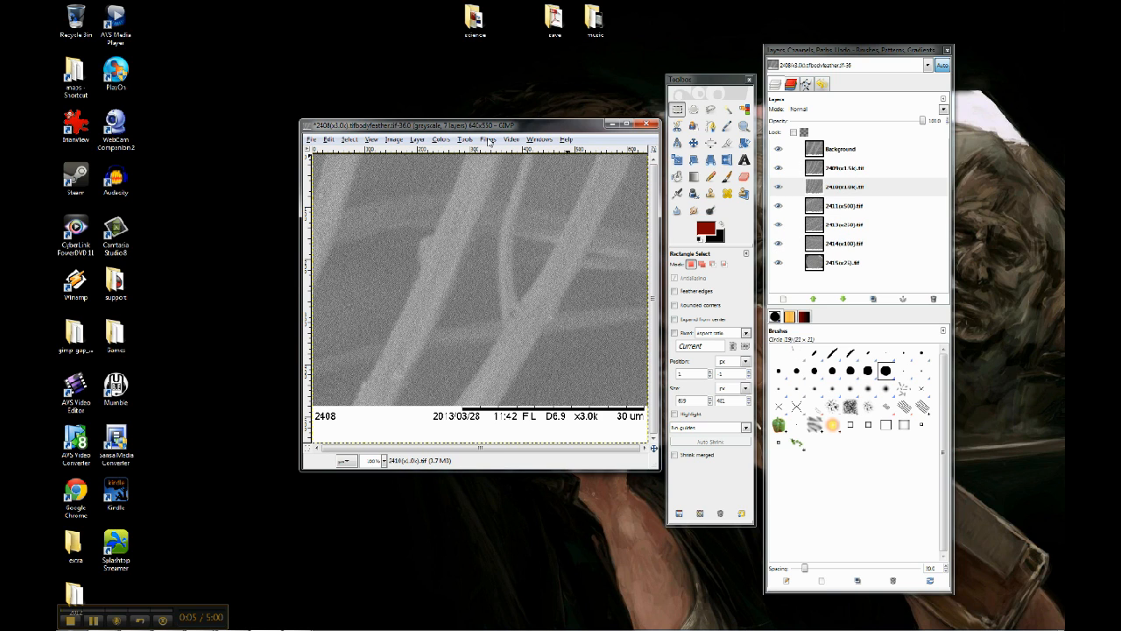
left_click(488, 141)
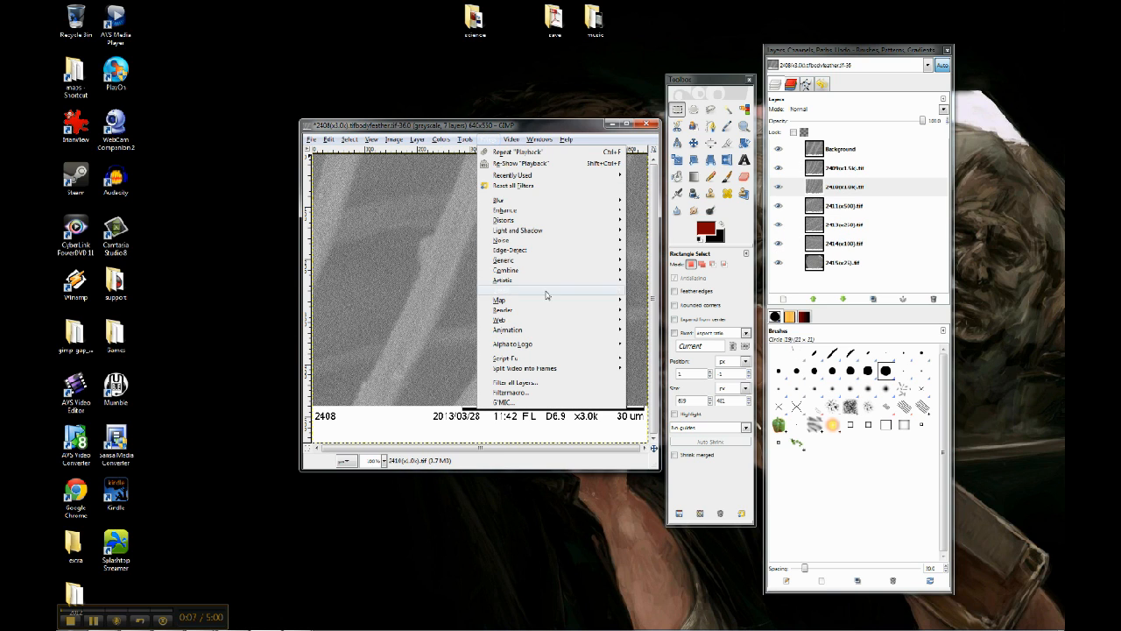
mouse_move(547, 336)
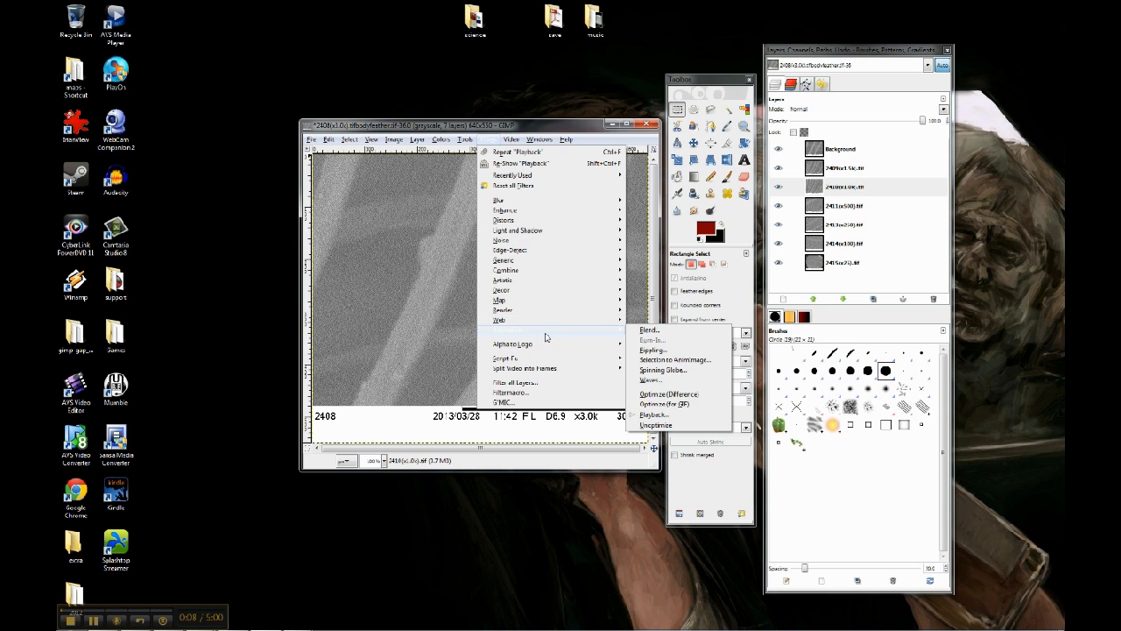
left_click(654, 415)
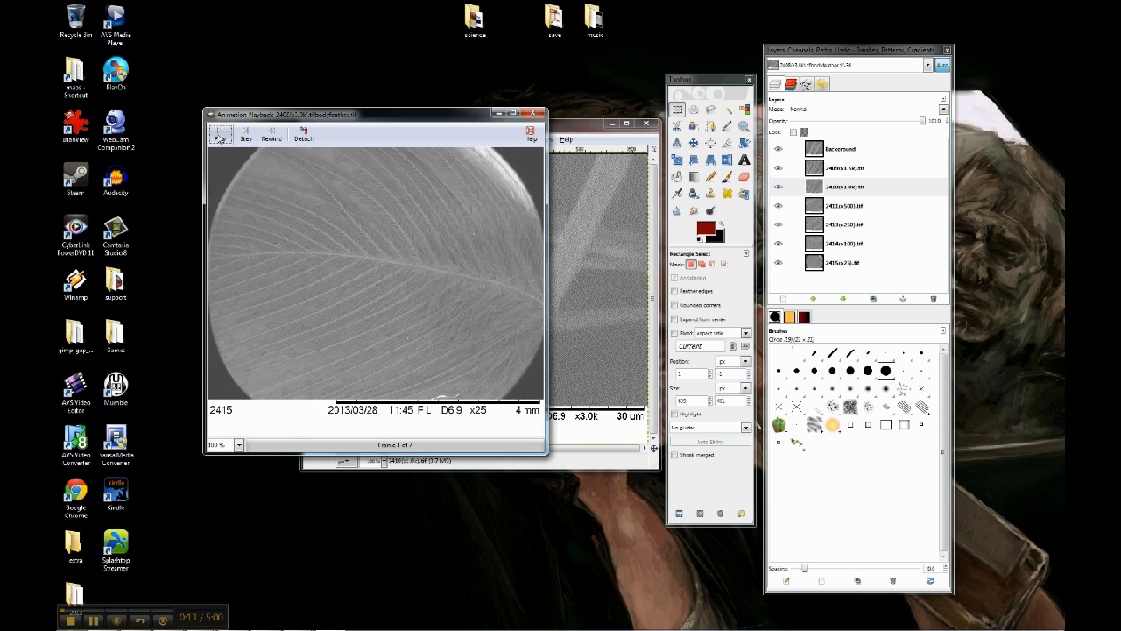
left_click(220, 139)
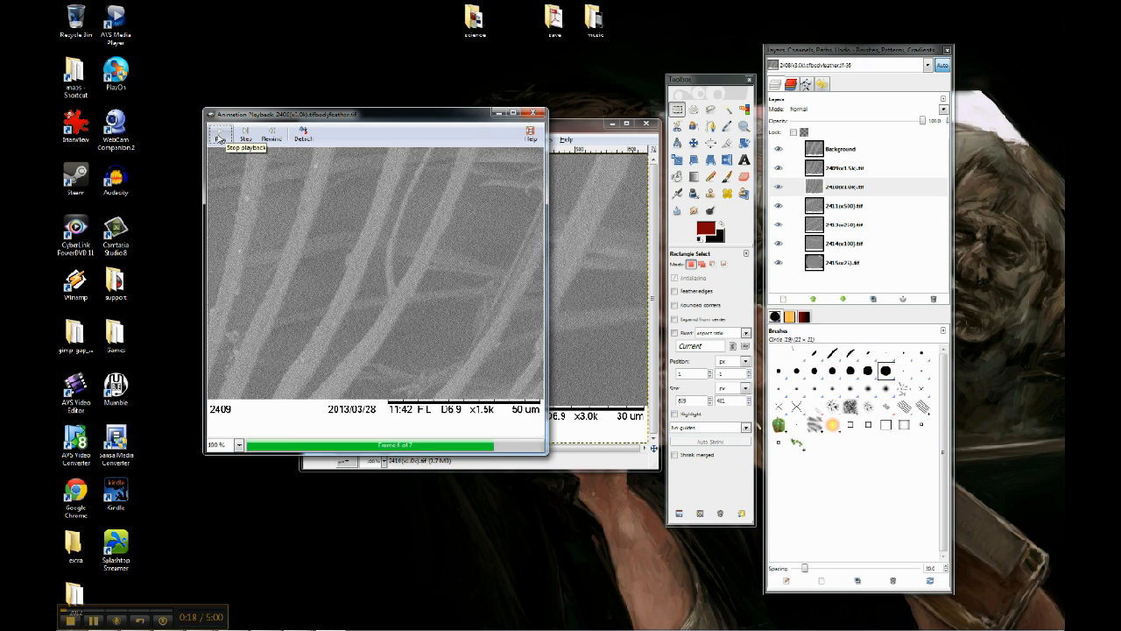
left_click(220, 138)
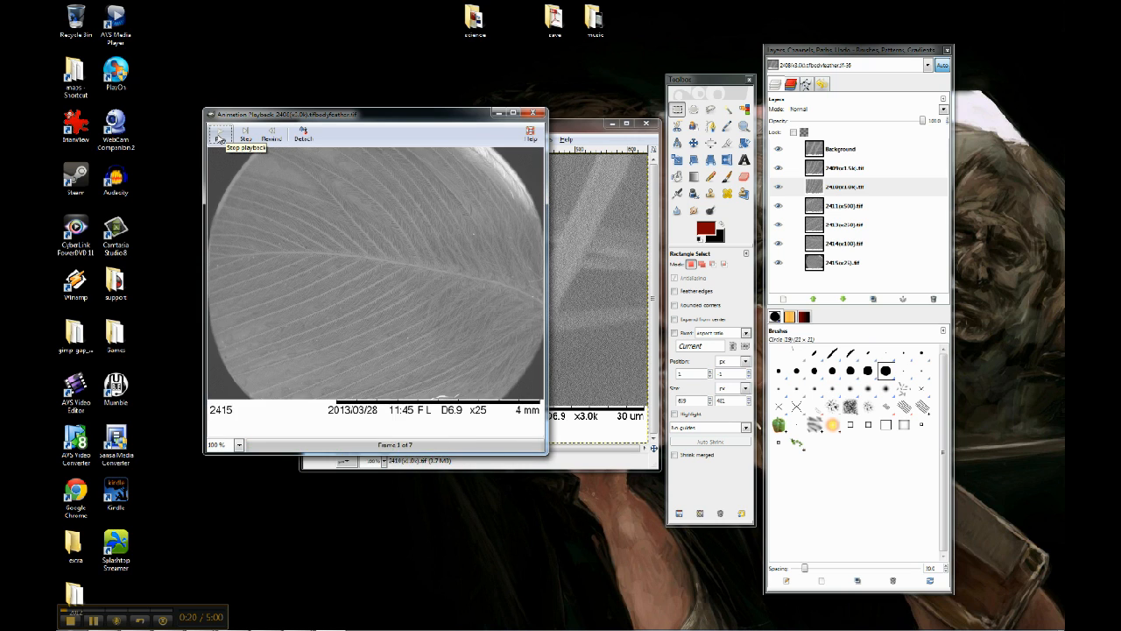
left_click(534, 113)
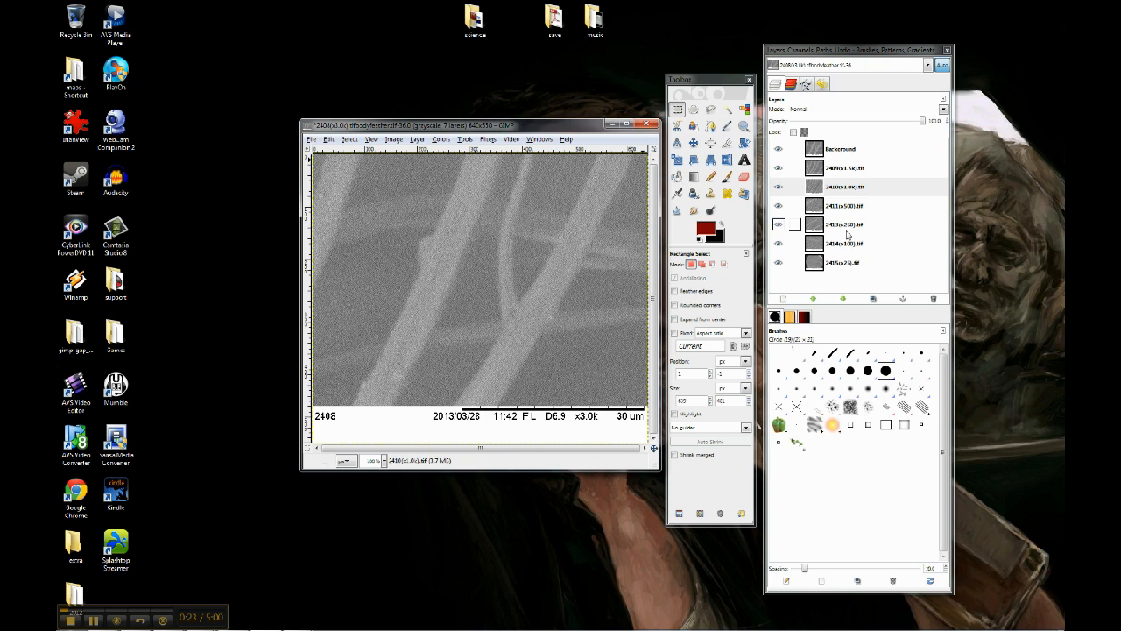
- Rename the bottom layer to 2415(x25).tif (1000ms) to set its frame duration
left_click(853, 264)
double_click(852, 263)
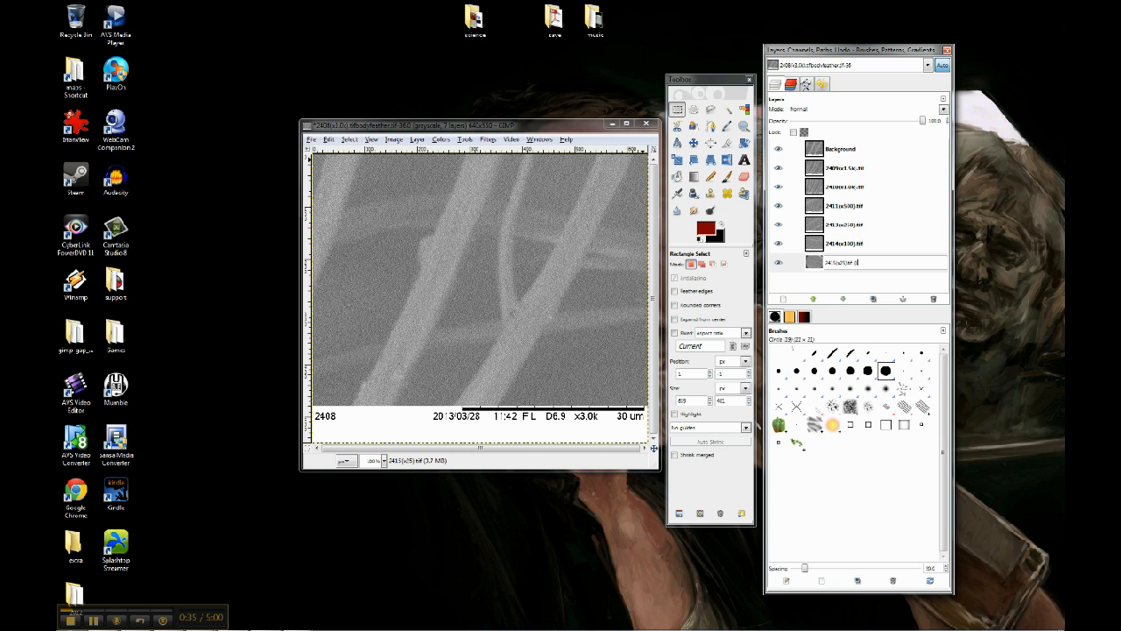
type("m")
key("Return")
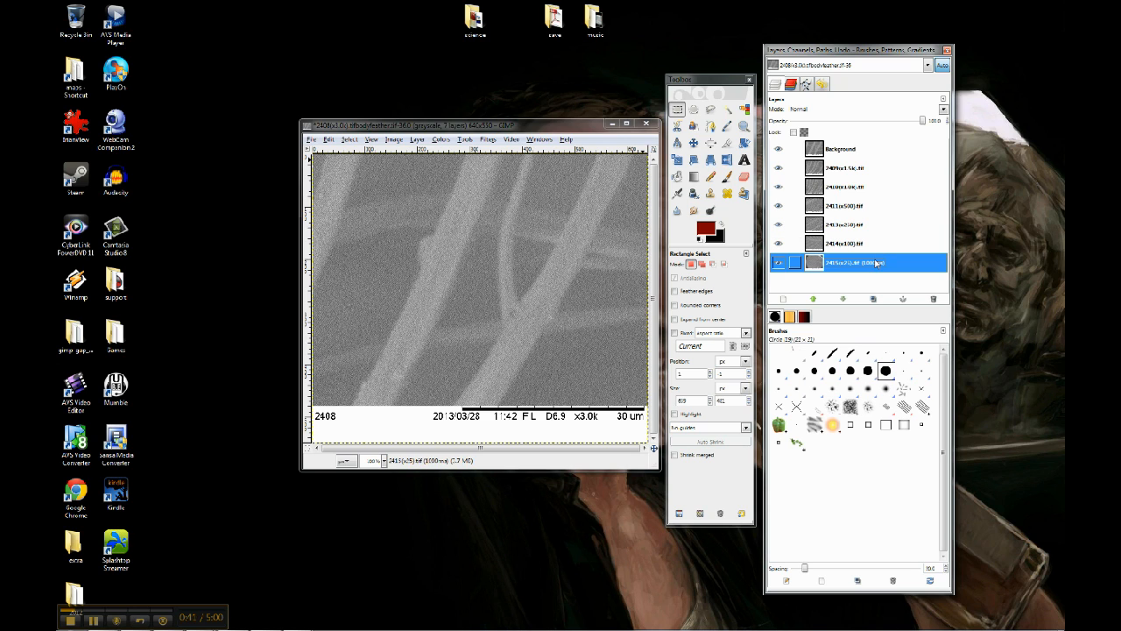
- Copy the (1000ms) suffix from the bottom layer's name, leaving the name as it is
double_click(880, 263)
left_click_drag(881, 267, 856, 262)
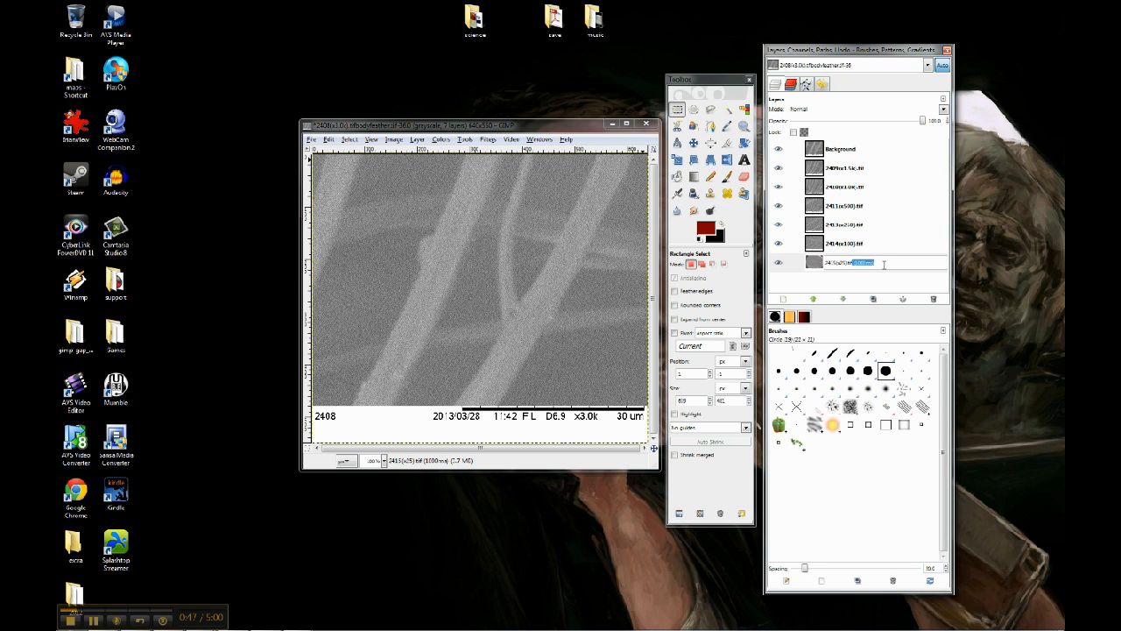
key("Return")
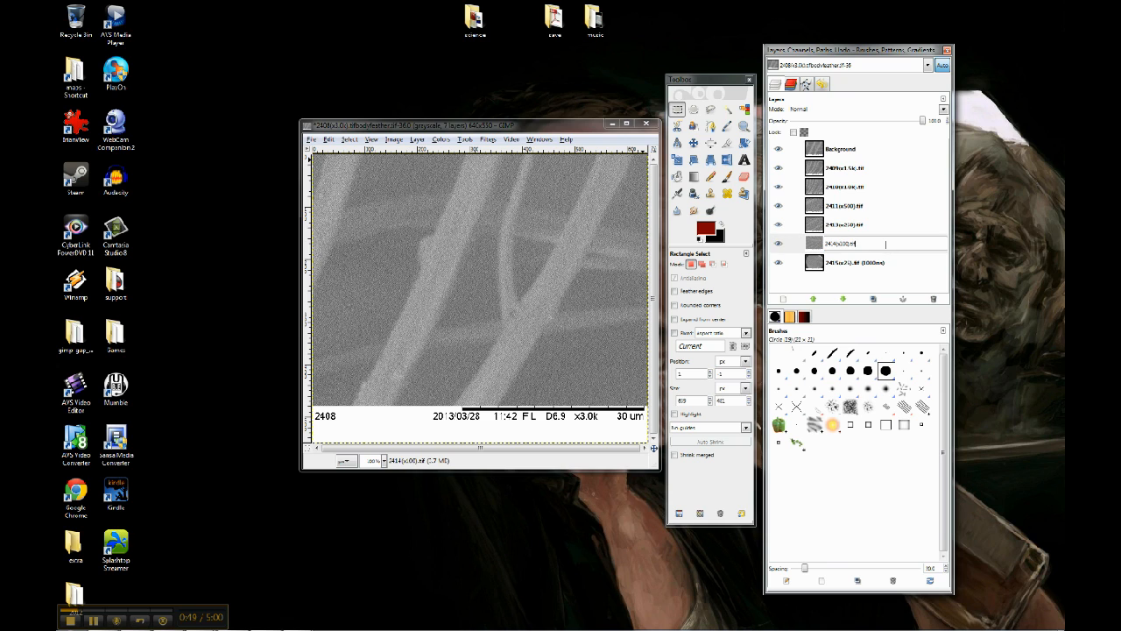
left_click(886, 226)
left_click(886, 227)
key("Return")
double_click(883, 206)
key("Return")
double_click(884, 189)
key("Return")
double_click(795, 169)
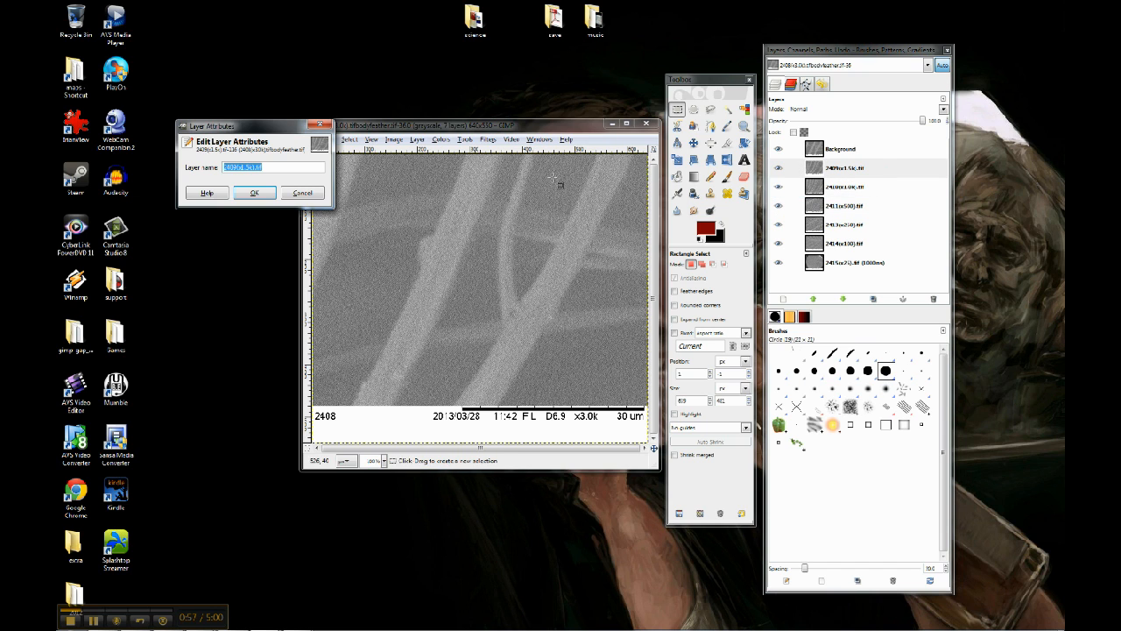
left_click(300, 194)
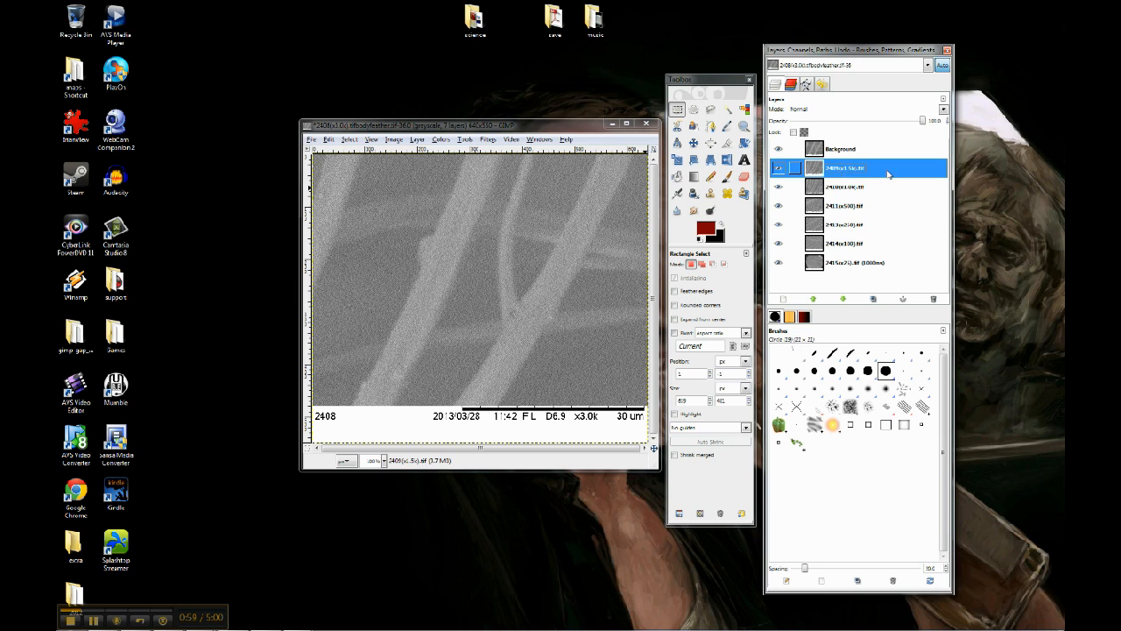
- Append (1000ms) to the name of the 2409(x1.5k).tif layer through its layer attributes
double_click(812, 172)
left_click(305, 181)
type("(1000nm)")
left_click(268, 206)
- Rename the top layer to Background (1000ms)
double_click(877, 153)
key("End")
type("(1000nm)")
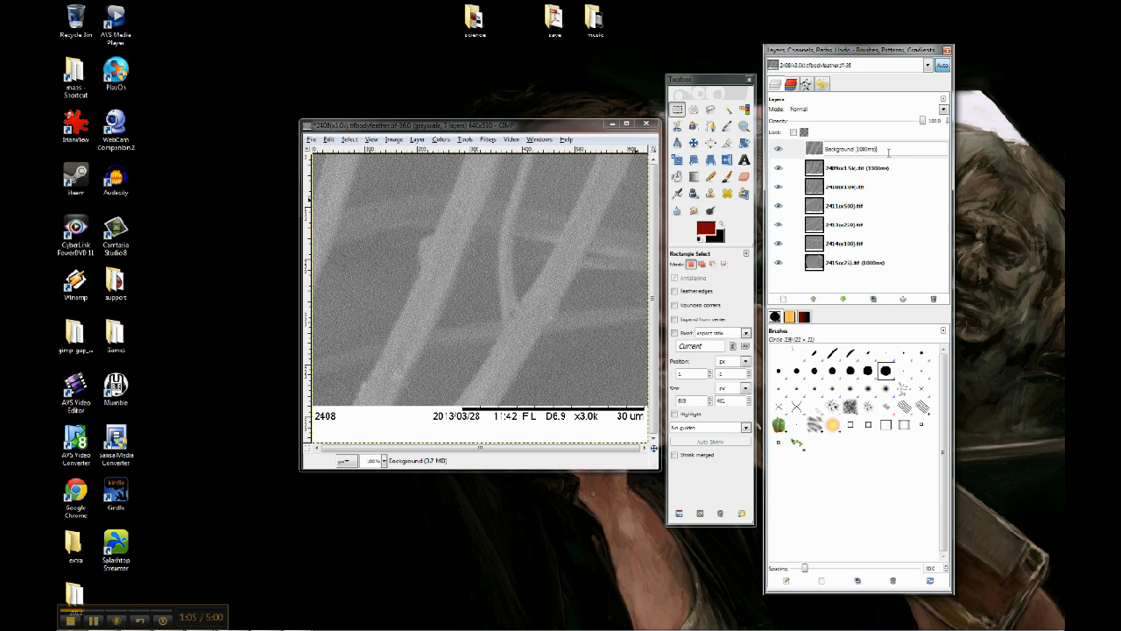
left_click(898, 173)
left_click(877, 153)
double_click(877, 153)
key("End")
type("(1000nm)")
key("Return")
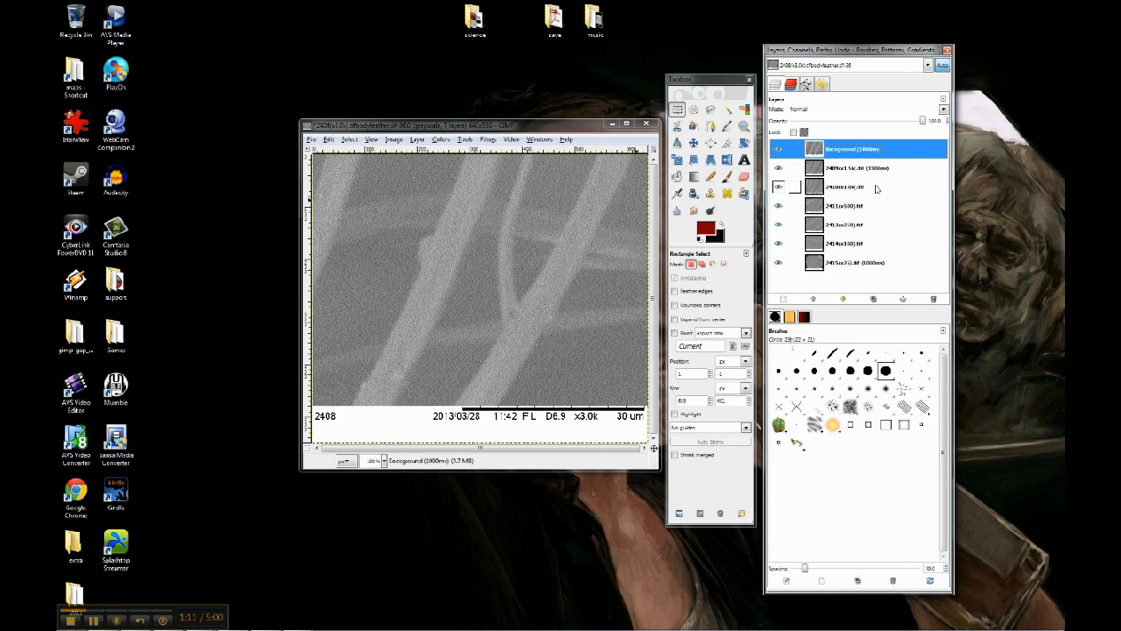
- Append (1000ms) to the names of the 2410(x1.0k).tif and 2411(x500).tif layers
left_click(877, 187)
double_click(876, 187)
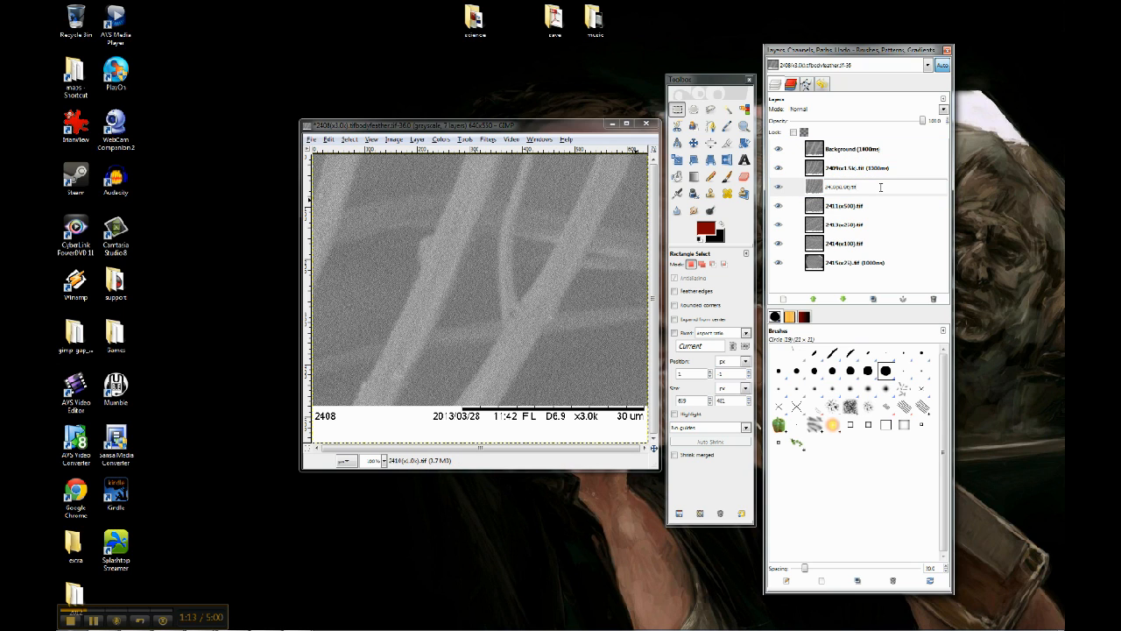
type("(1000nm)")
key("Return")
left_click(882, 207)
double_click(881, 207)
type("(1000nm)")
key("Return")
- Append (1000ms) to the names of the 2413(x250).tif and 2414(x100).tif layers
left_click(880, 223)
double_click(880, 225)
type("(1000nm)")
key("Return")
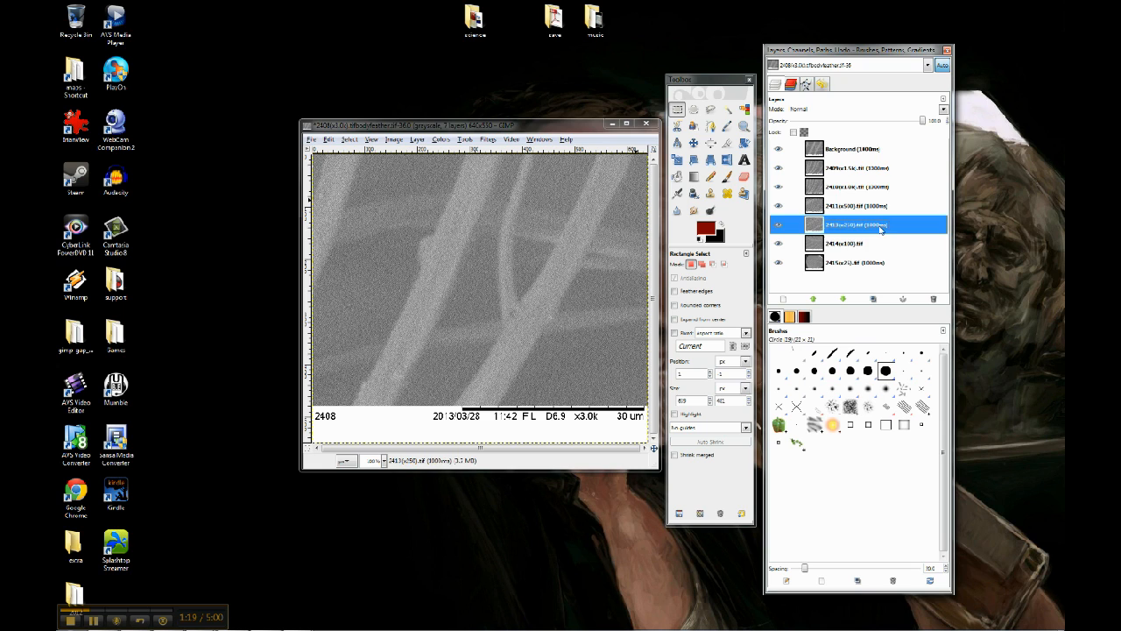
left_click(881, 244)
double_click(881, 243)
left_click(887, 243)
type("(1000nm)")
key("Return")
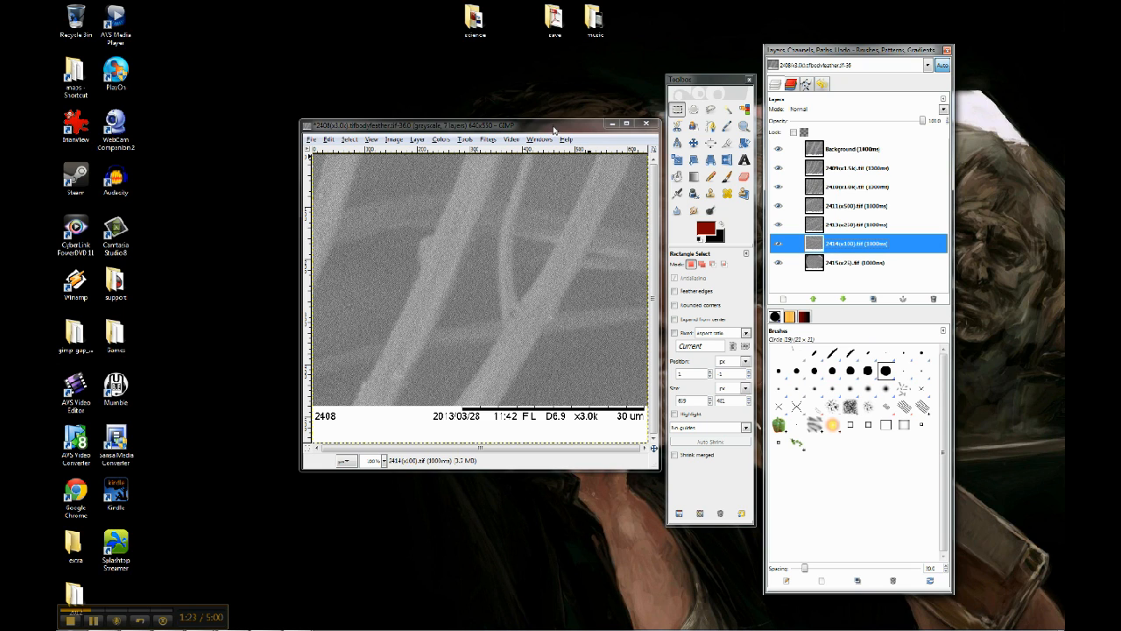
- Preview the seven-layer animation with the Playback filter, then close the preview
left_click(488, 139)
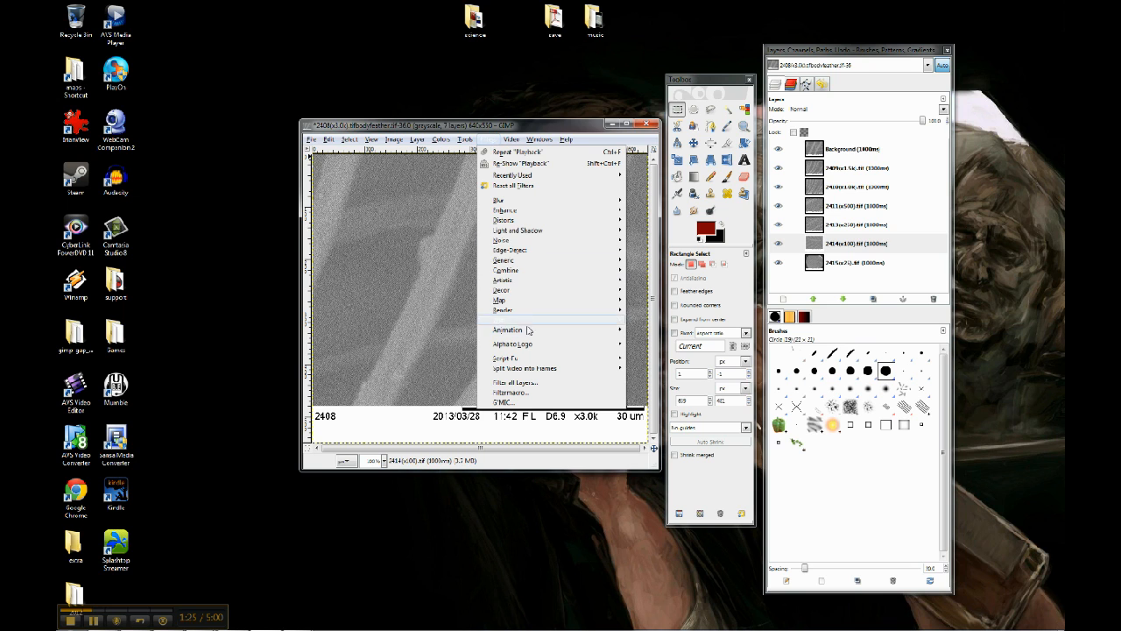
mouse_move(528, 330)
left_click(681, 417)
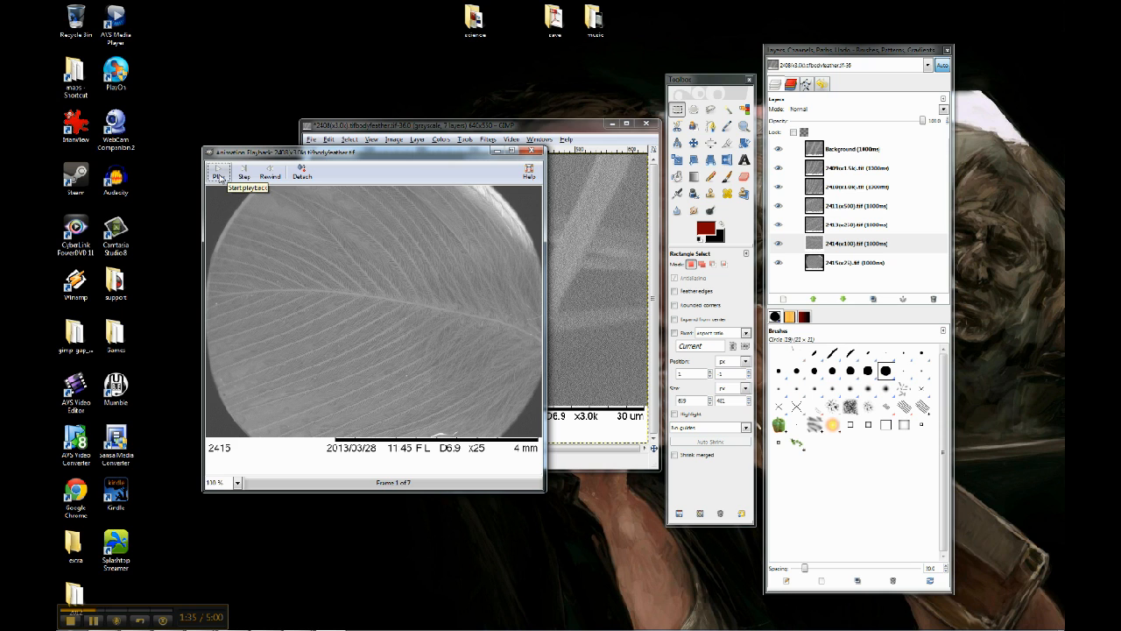
left_click(218, 176)
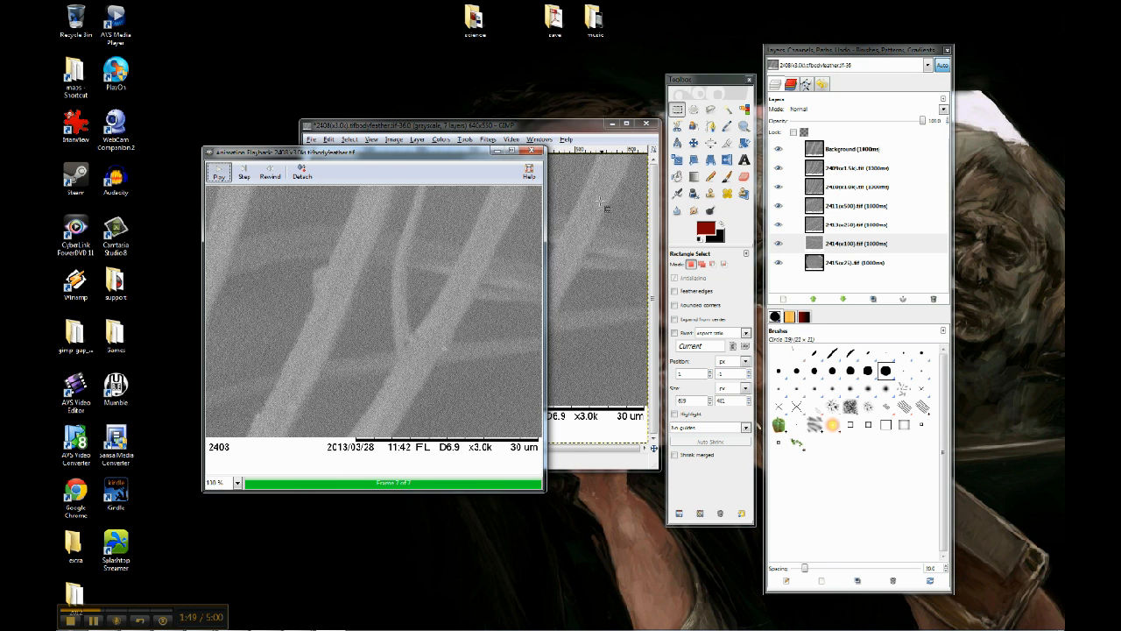
left_click(534, 153)
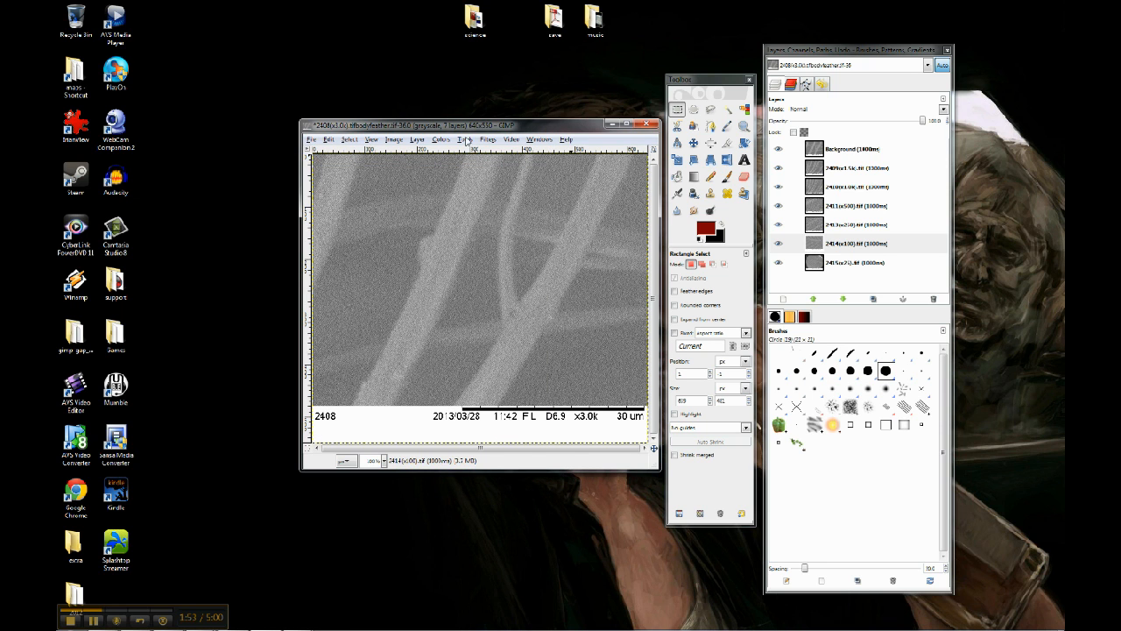
- Create a GIF-optimized copy of the animation with Optimize (for GIF) and select its bottom layer
left_click(488, 141)
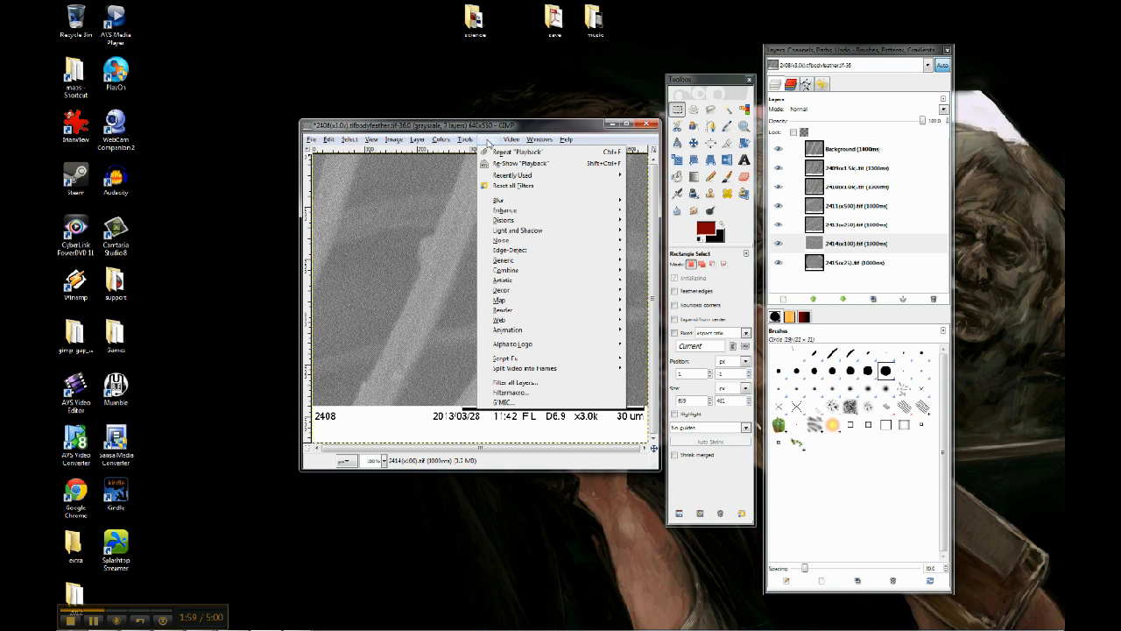
mouse_move(535, 332)
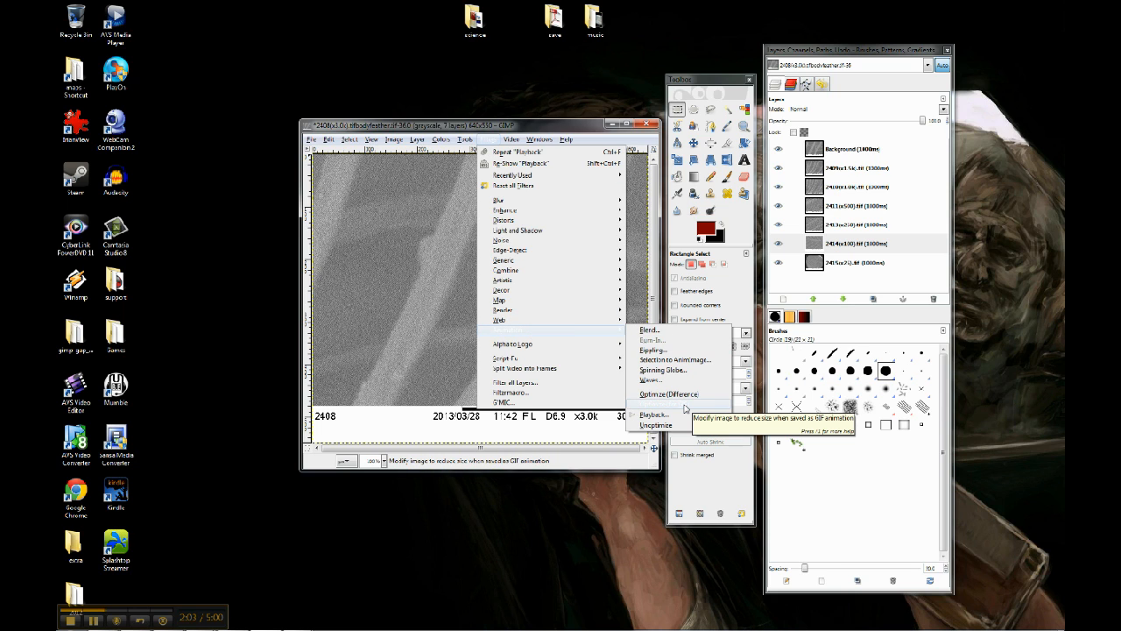
left_click(686, 409)
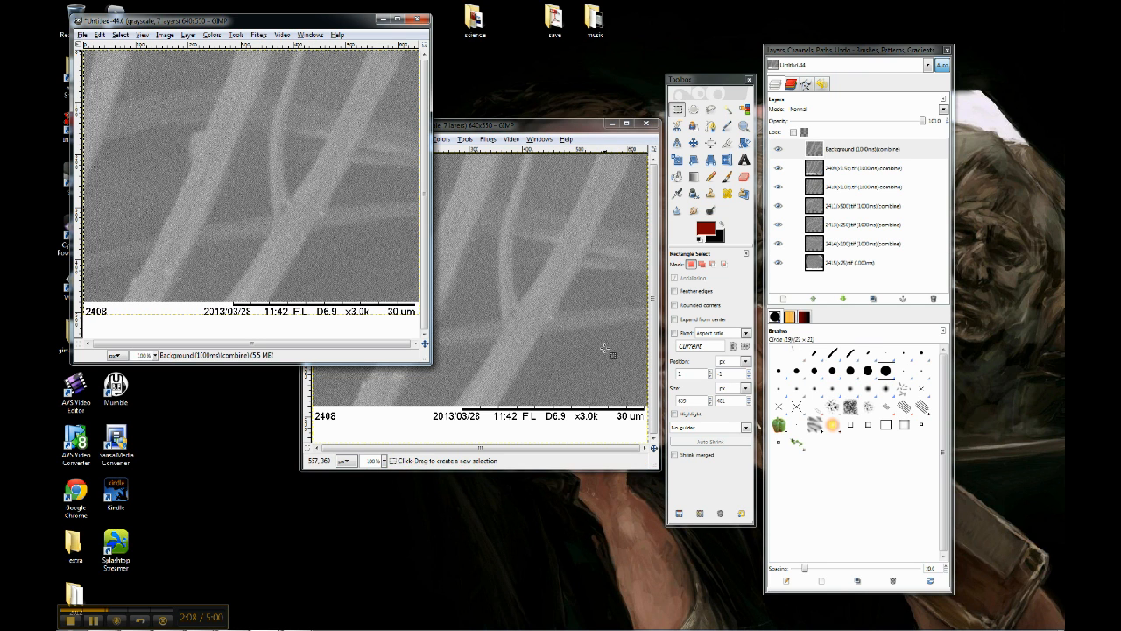
left_click_drag(273, 19, 524, 94)
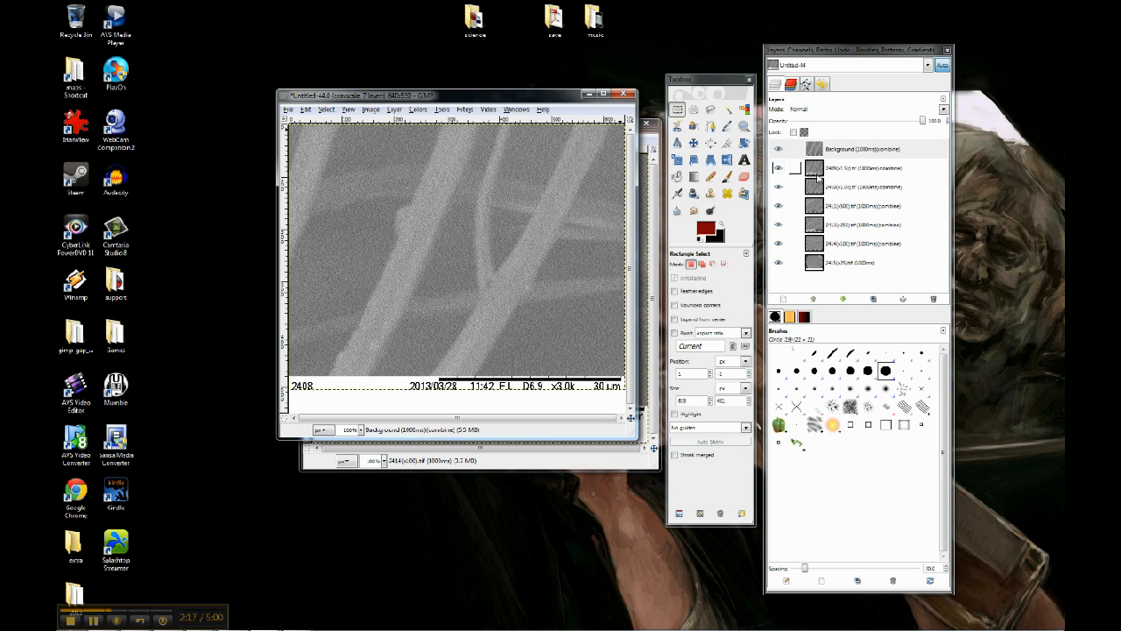
left_click(835, 268)
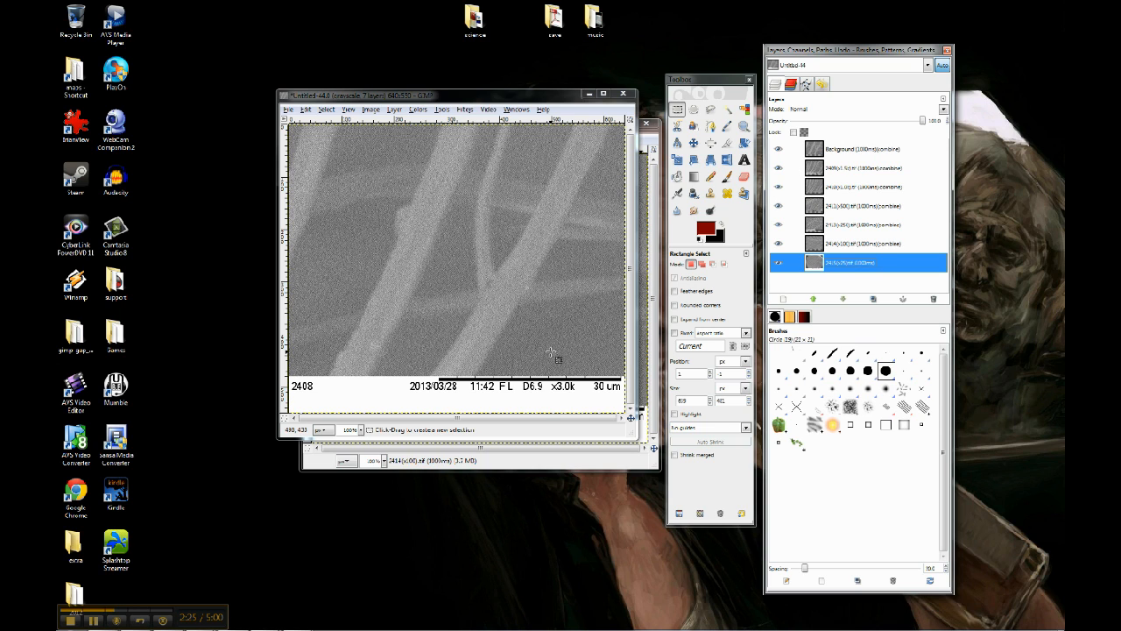
left_click(531, 98)
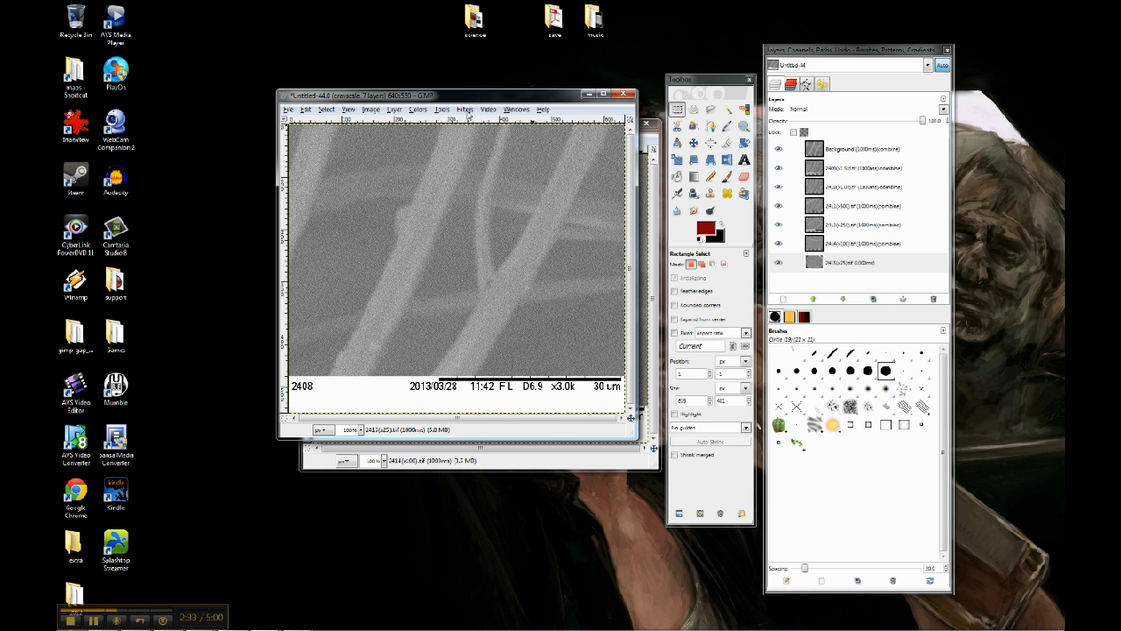
- Play the optimized copy in the animation preview and close the preview
left_click(467, 112)
mouse_move(596, 300)
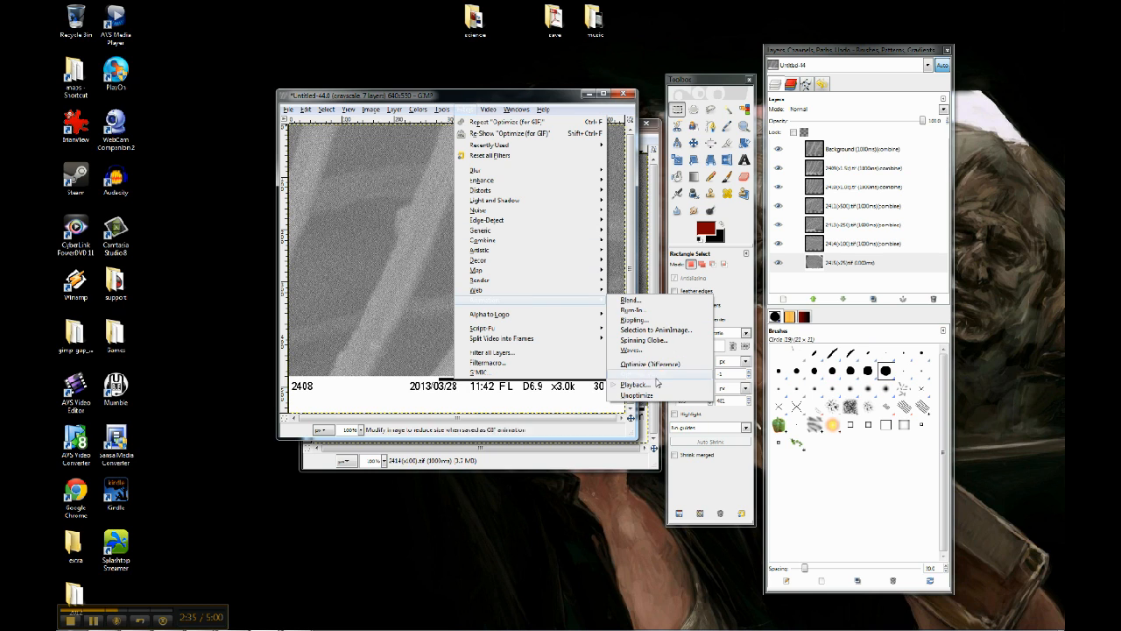
left_click(657, 383)
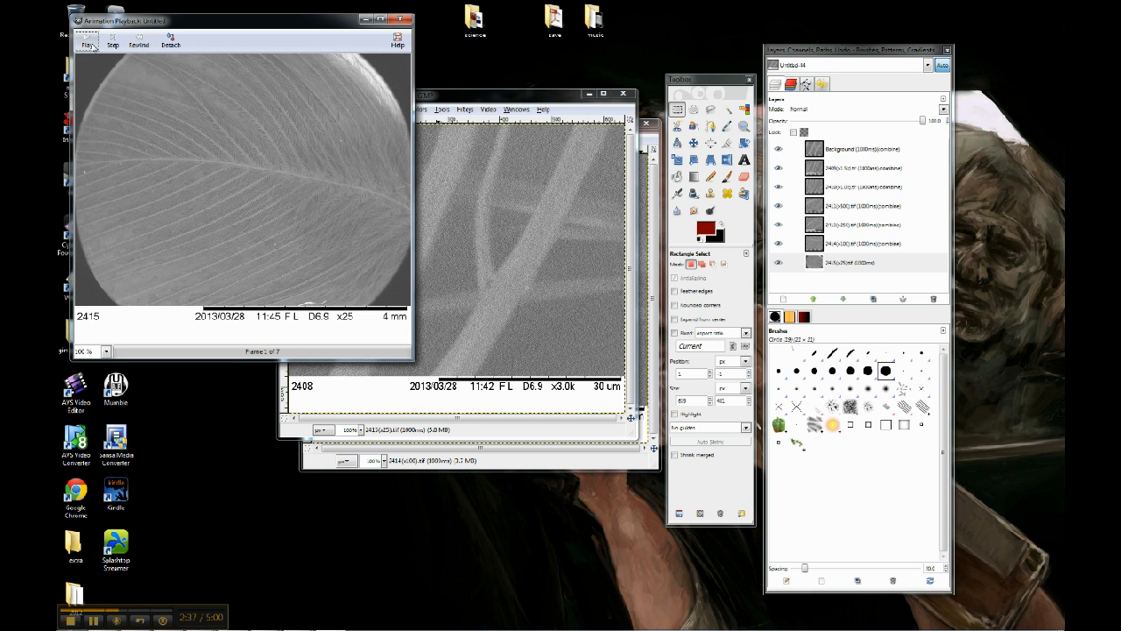
left_click(88, 44)
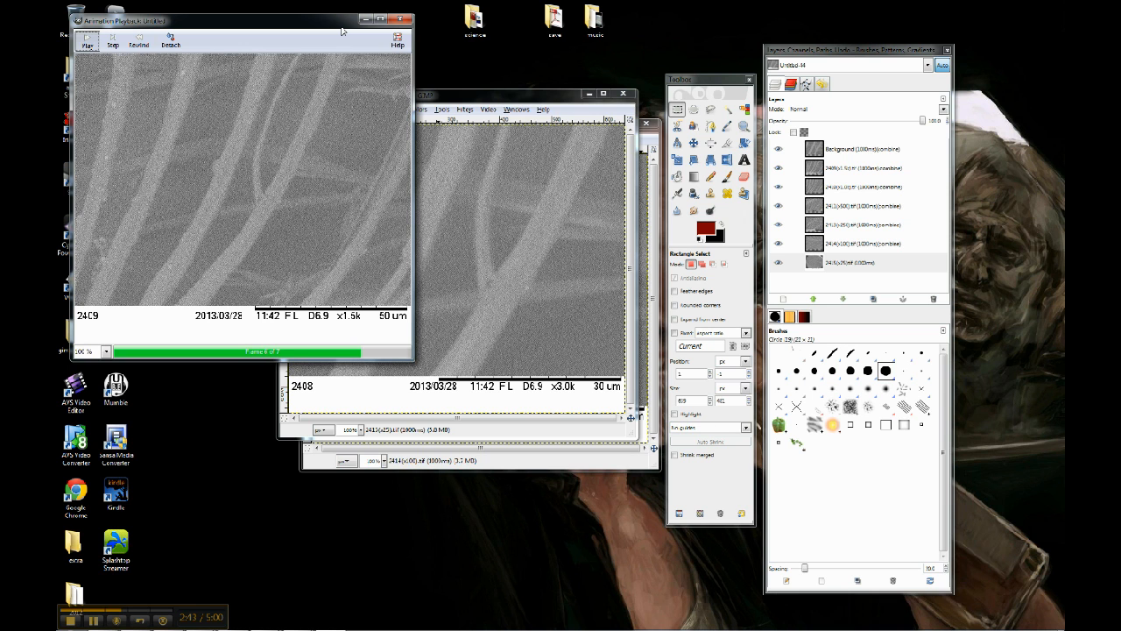
left_click(400, 19)
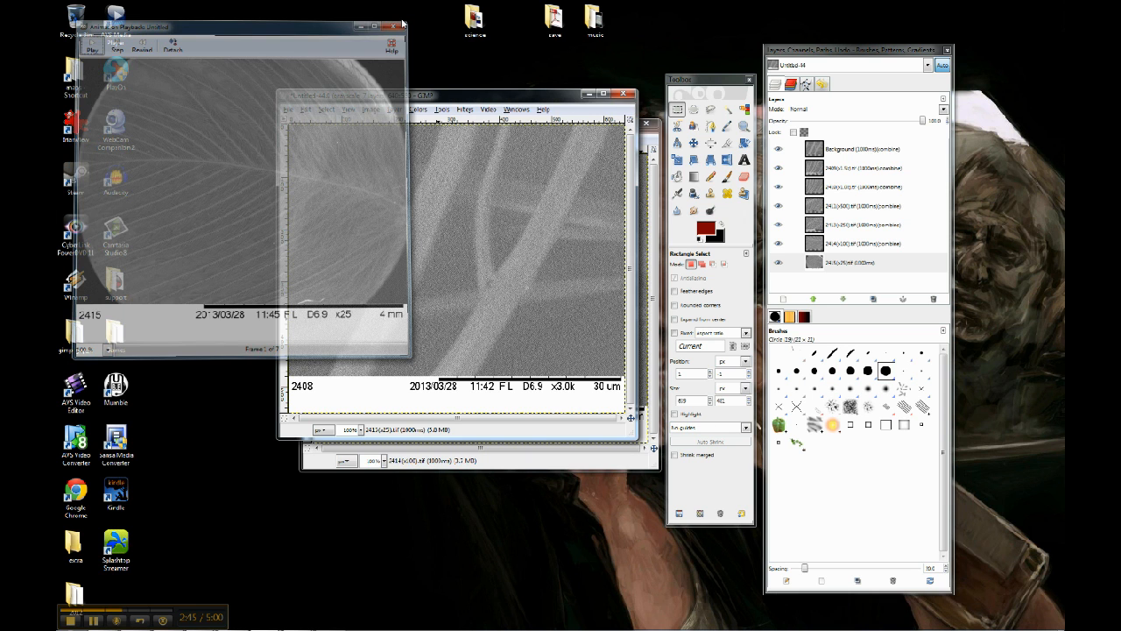
- Save the optimized image as birdfeather.gif in the text folder under GIMP-videos
left_click(289, 109)
left_click(343, 200)
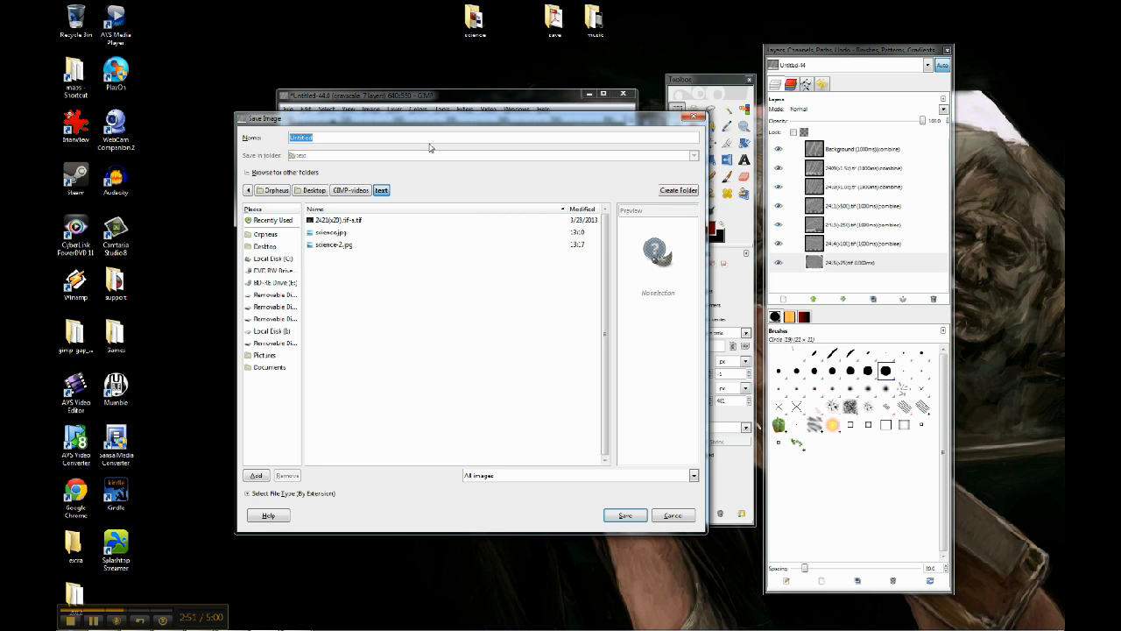
type("birdfeathers.gif")
left_click(626, 516)
- Choose Save as Animation for the GIF export and proceed to the GIF options
left_click_drag(206, 53, 503, 211)
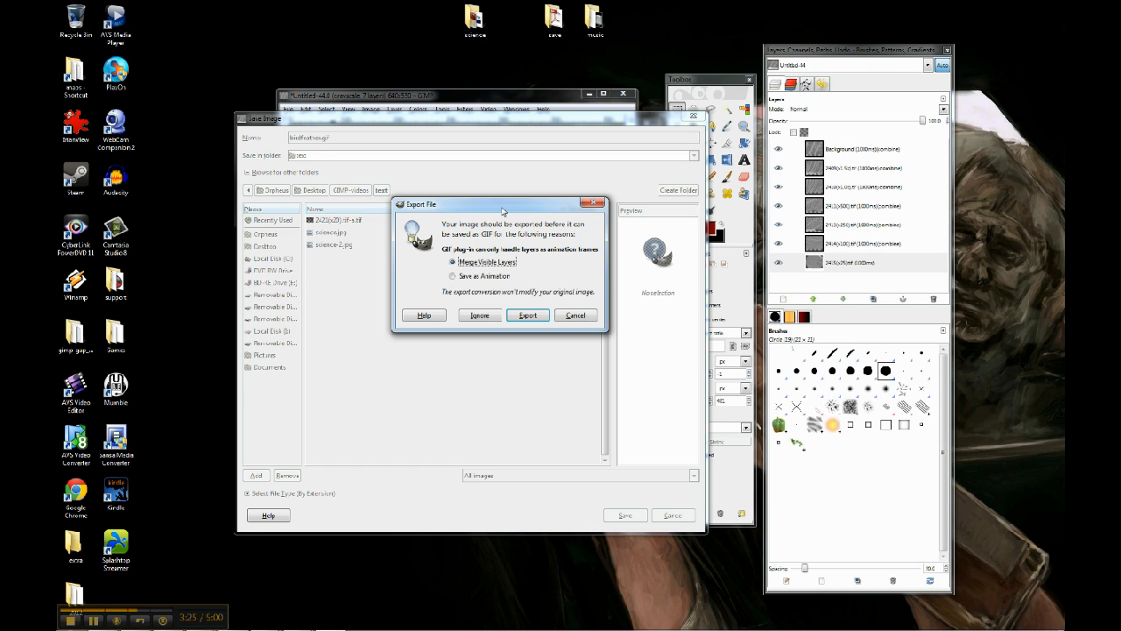
left_click(473, 278)
left_click(528, 316)
left_click_drag(234, 85, 471, 175)
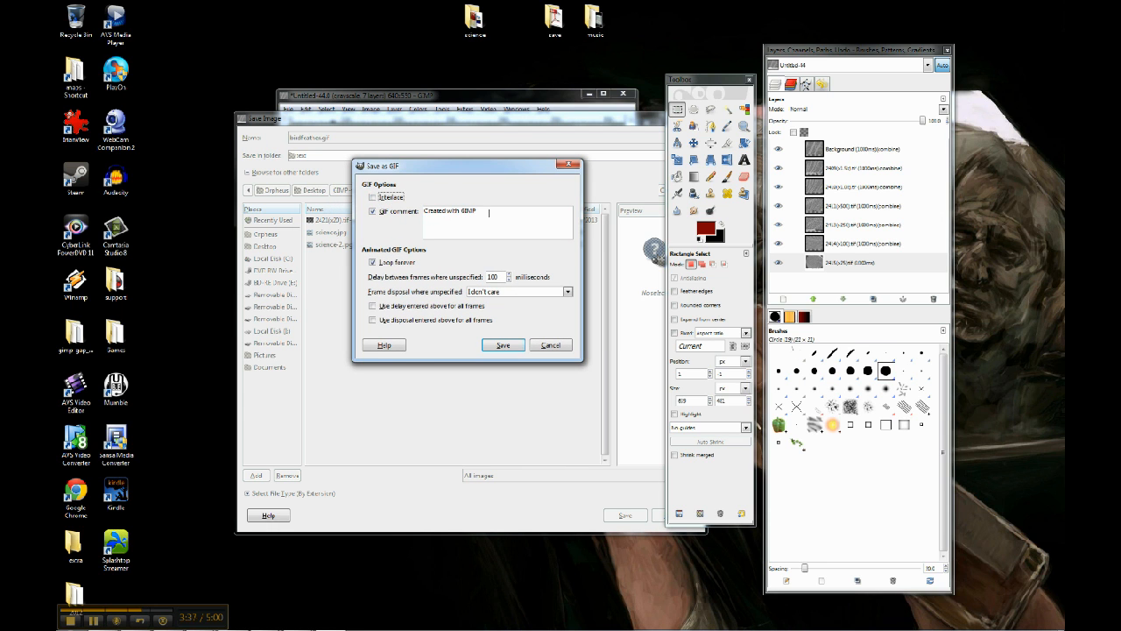
left_click(373, 212)
left_click(374, 211)
left_click(373, 263)
left_click(373, 268)
- Set the delay between frames where unspecified to 1000 milliseconds, leaving the use-delay-for-all-frames option off
left_click(495, 277)
left_click(372, 307)
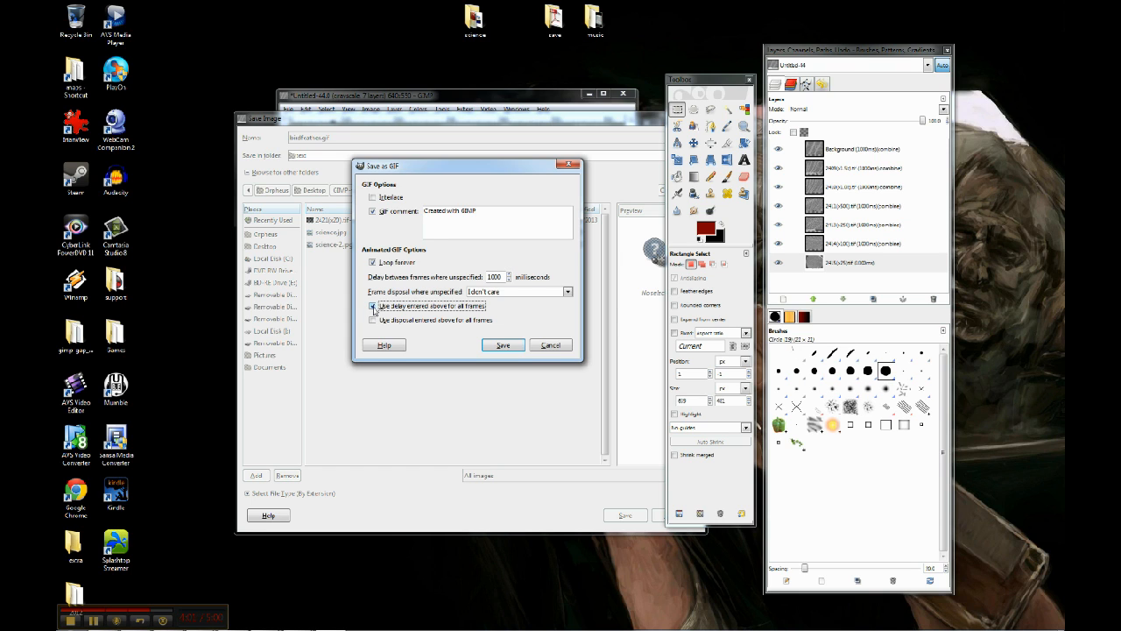
left_click(374, 308)
left_click(499, 276)
key("BackSpace")
type("0")
left_click(375, 307)
left_click(375, 306)
- Set the unspecified frame disposal to I don't care and save the animated GIF
left_click(568, 293)
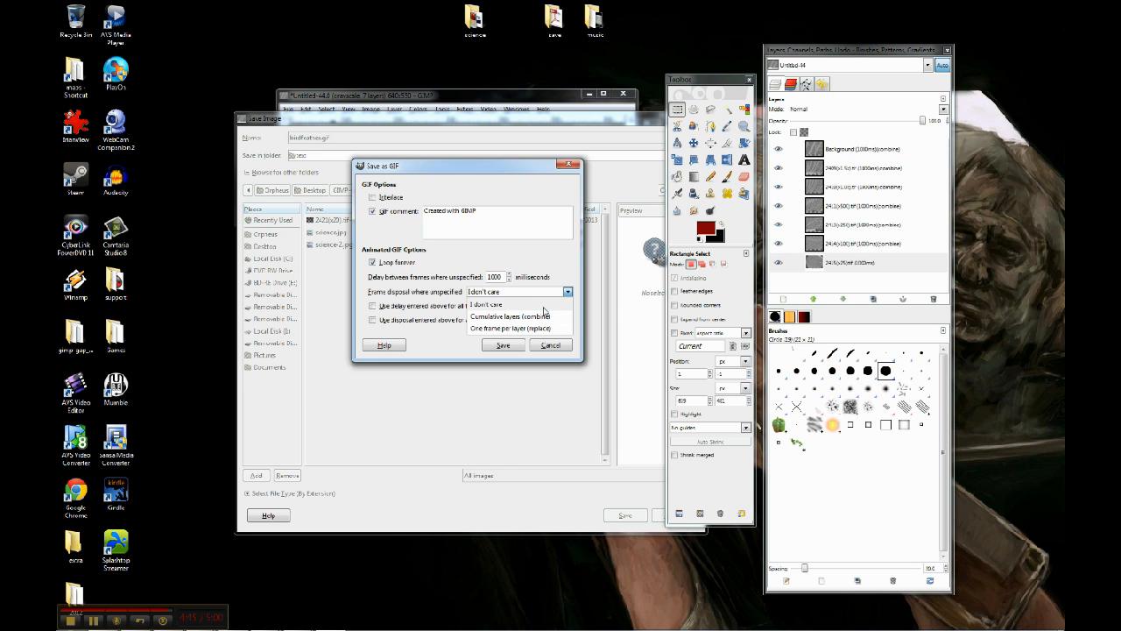
left_click(544, 307)
left_click(503, 346)
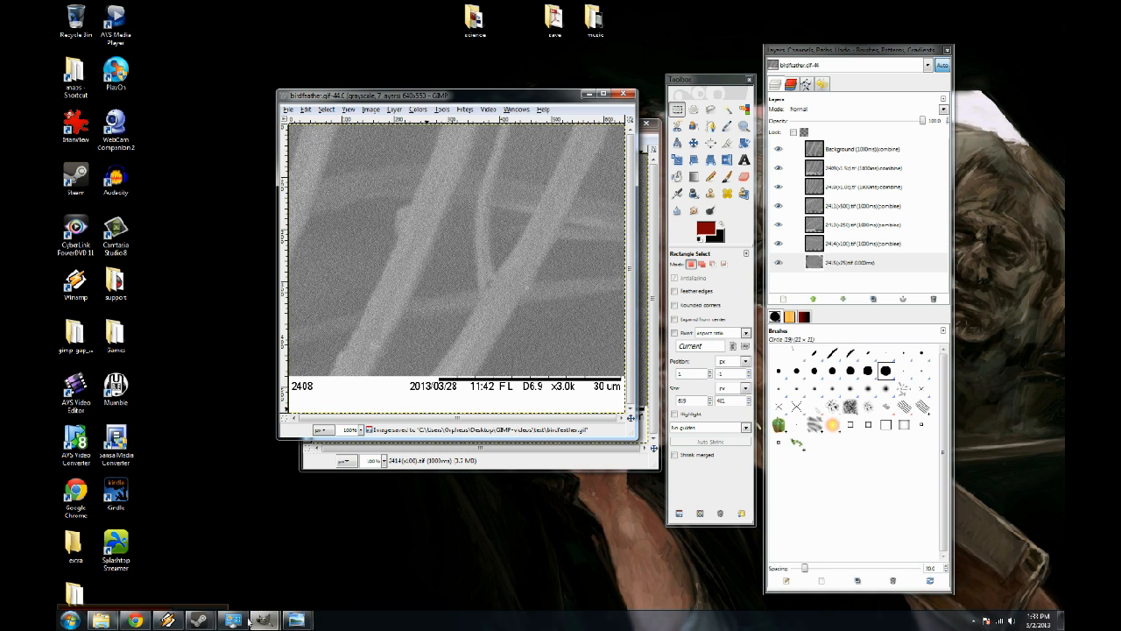
- Switch to the file explorer, check the animation folder for the saved GIF, and return to the image
left_click(114, 625)
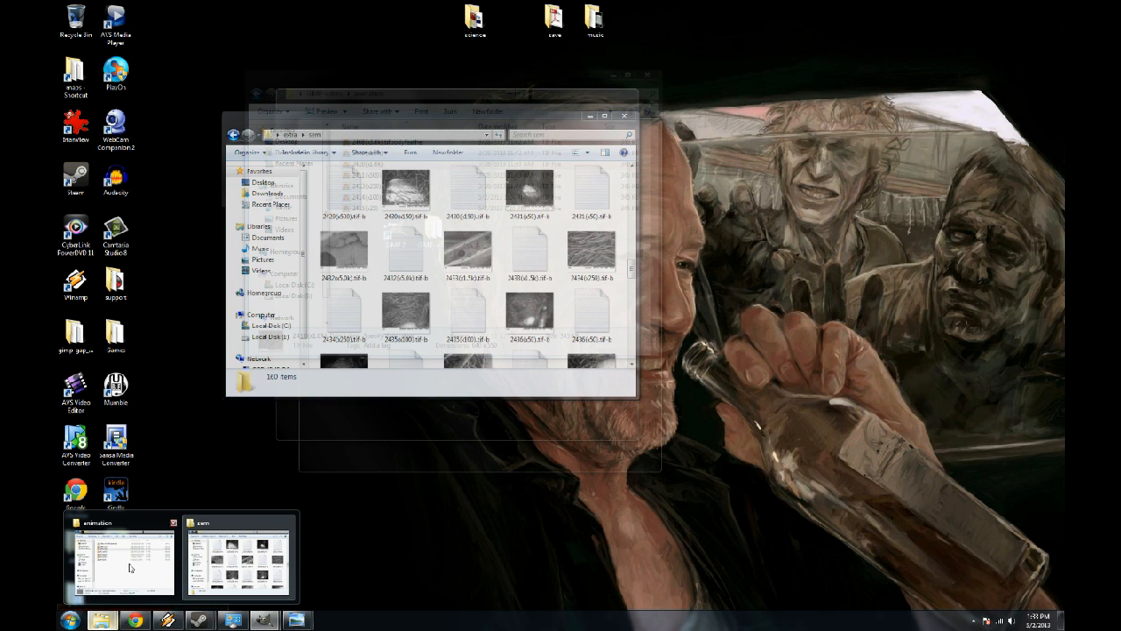
left_click(115, 560)
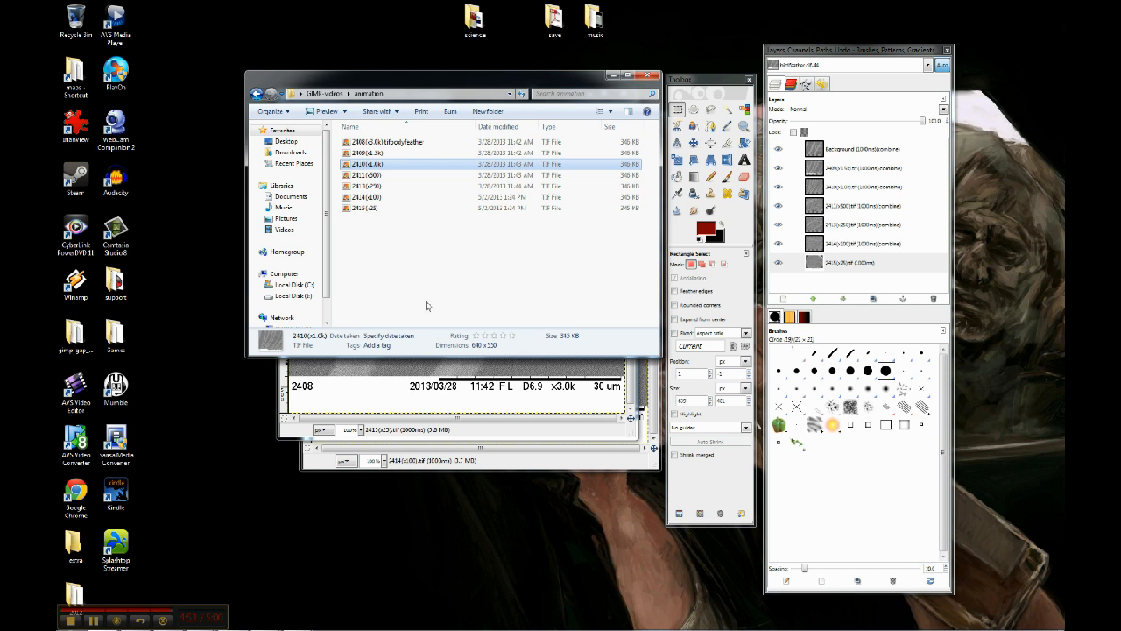
left_click(418, 272)
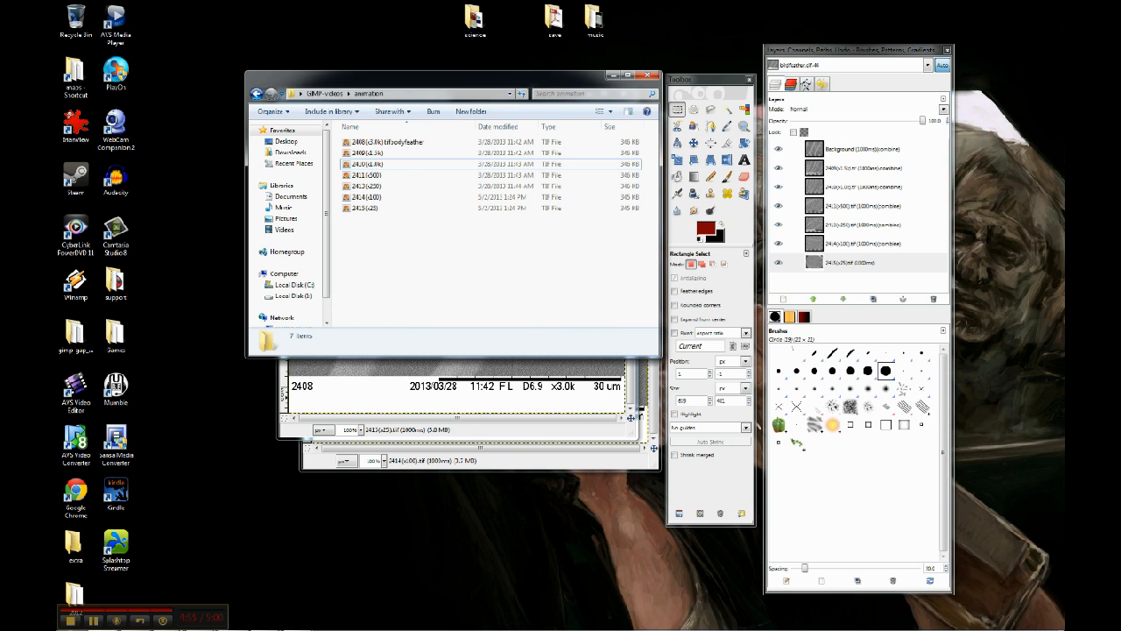
left_click(377, 368)
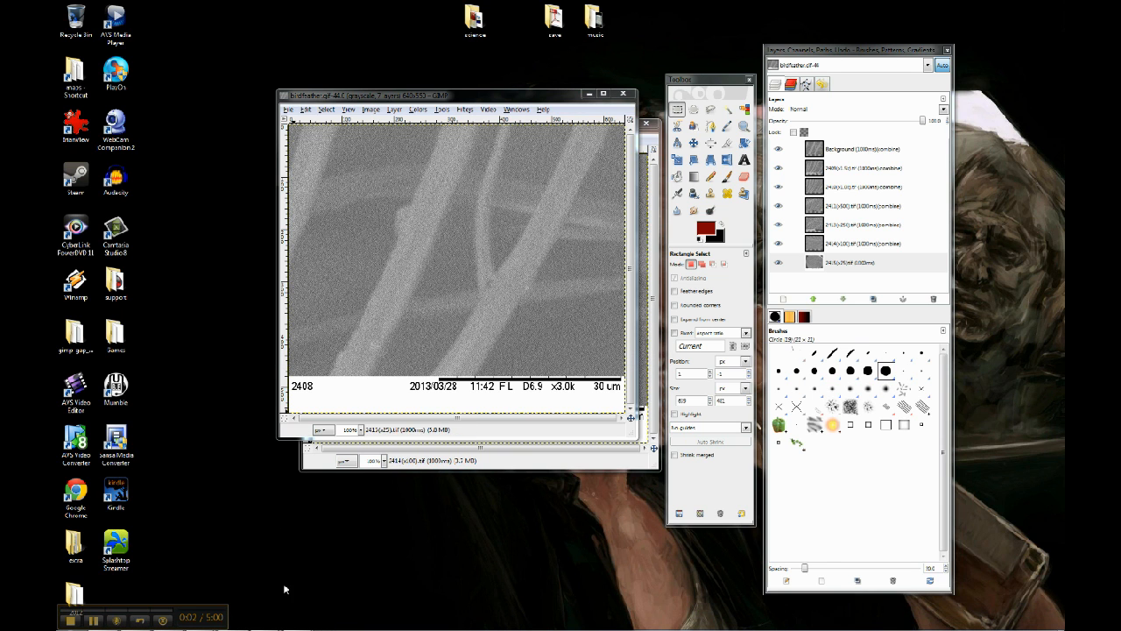
- Open birdfeather.gif from the text folder in the browser, watch it in a smaller window, and minimize the browser
left_click(103, 621)
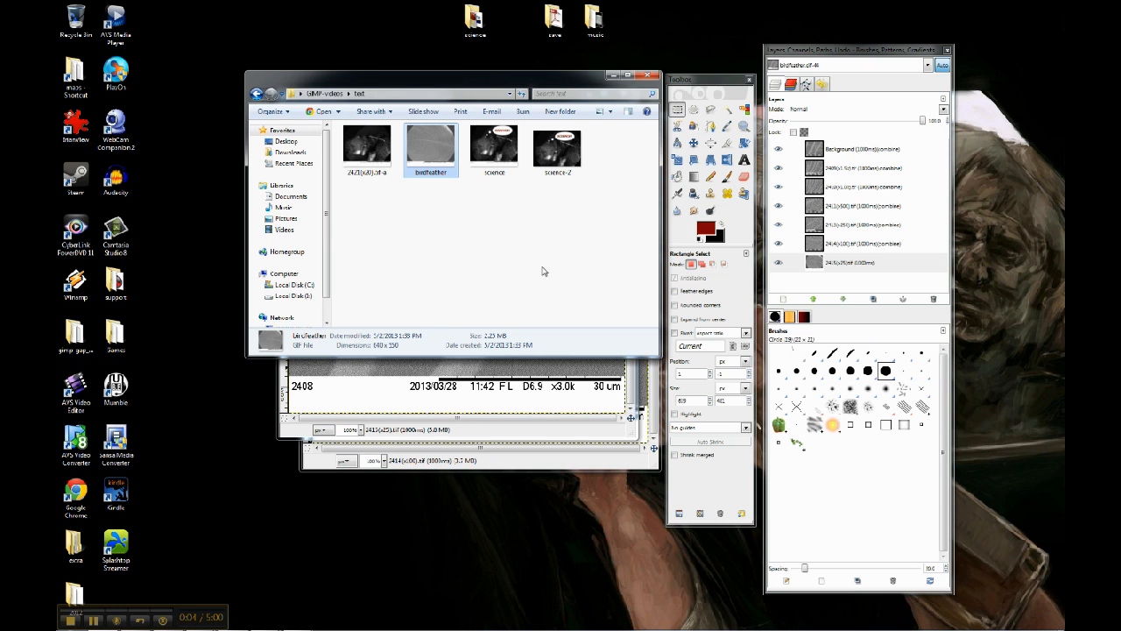
double_click(440, 155)
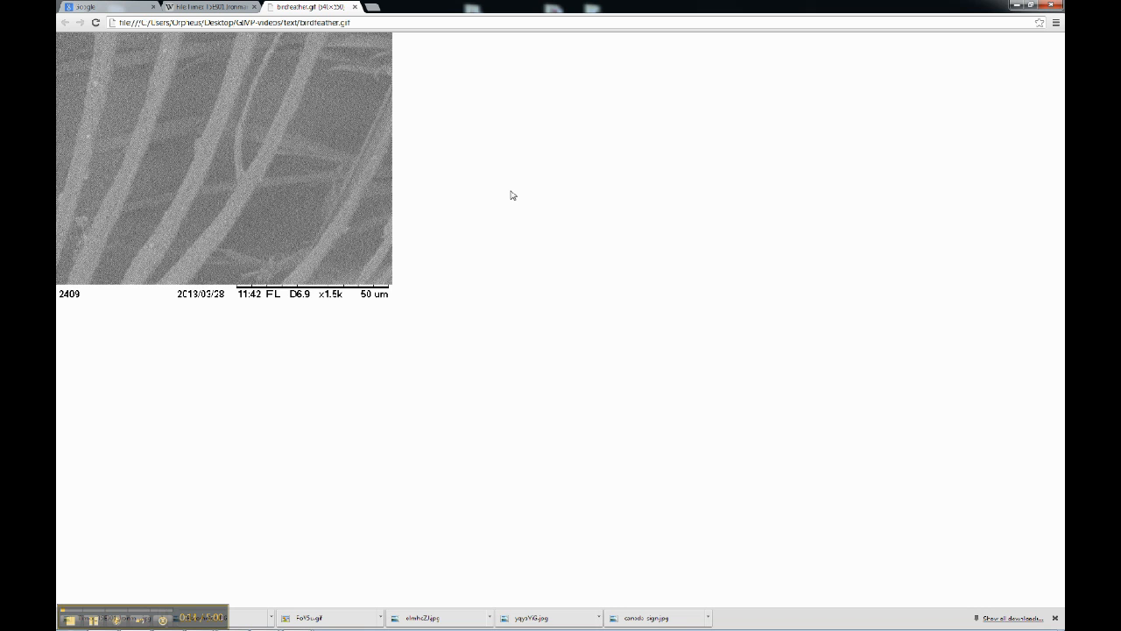
double_click(492, 4)
left_click_drag(482, 11, 745, 120)
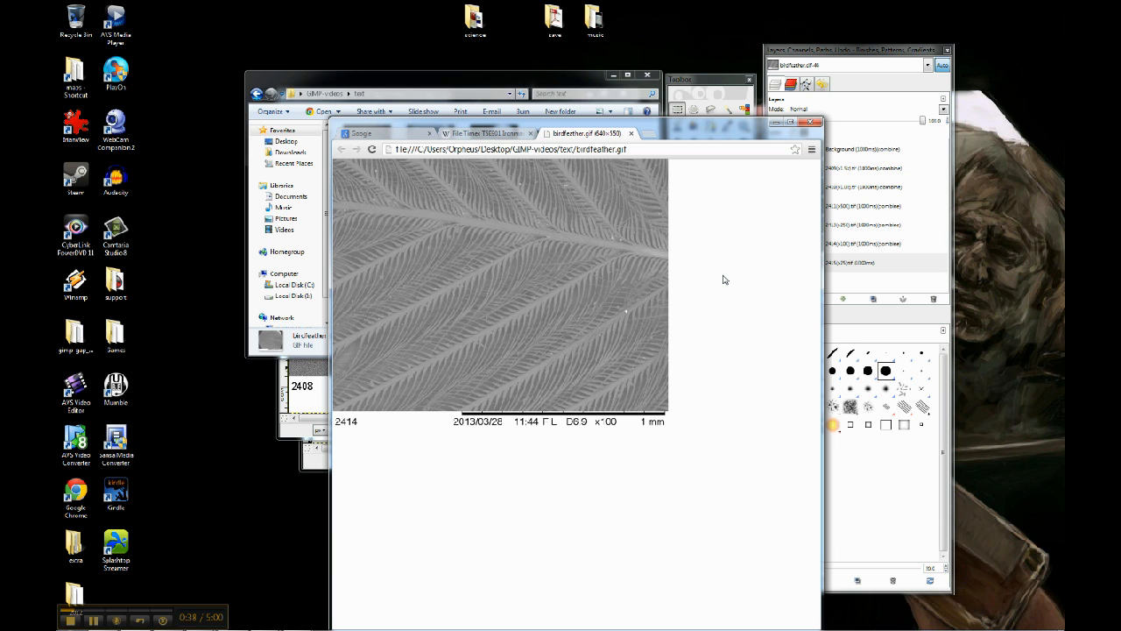
left_click(777, 128)
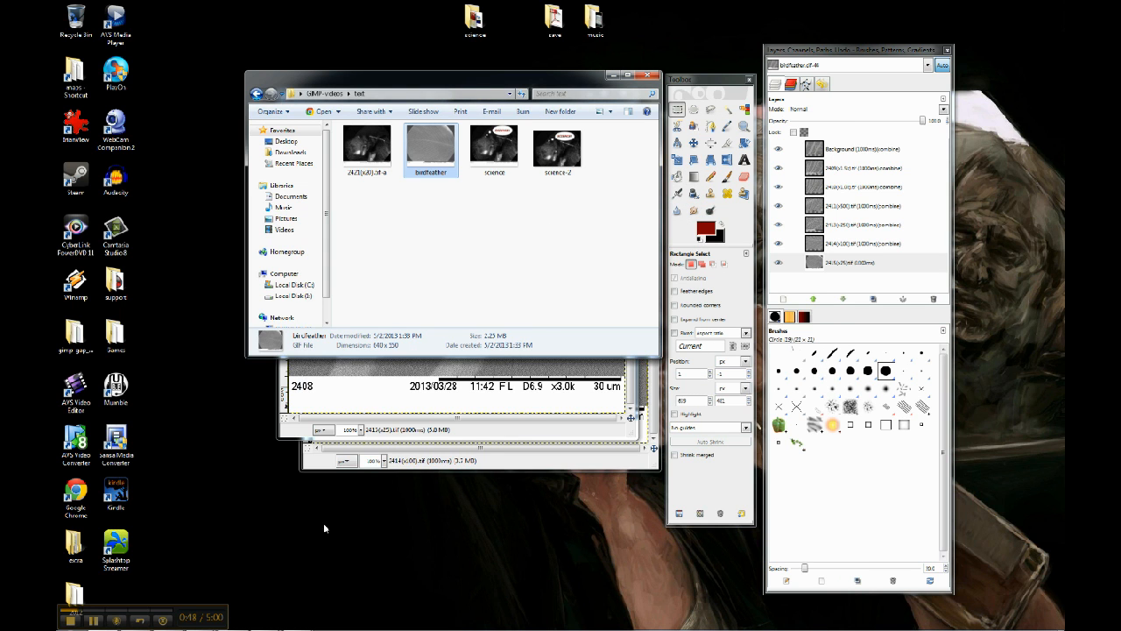